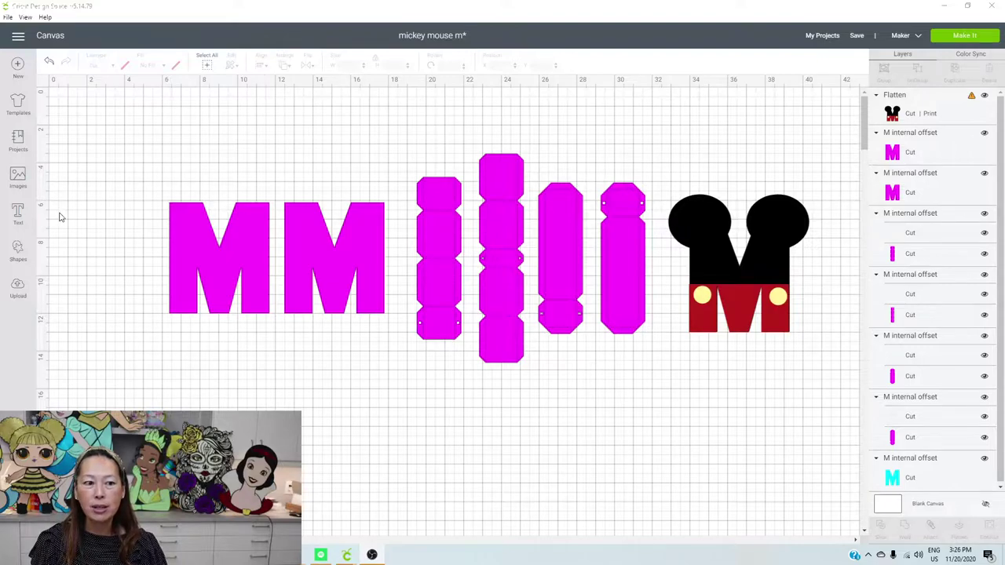
# Search the image library for '3d letter'
pyautogui.click(18, 178)
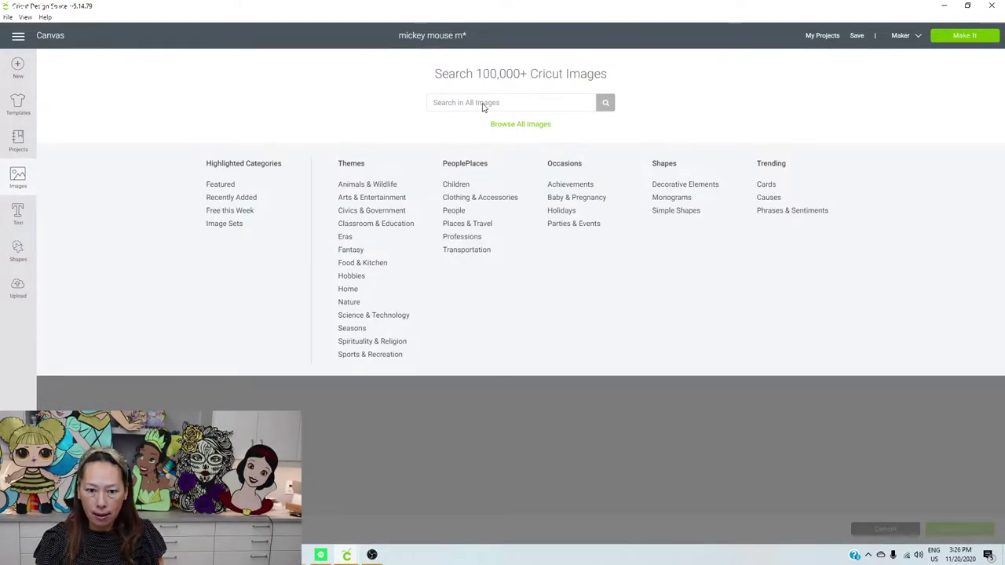
pyautogui.click(483, 103)
pyautogui.write('3d letter')
pyautogui.press('Return')
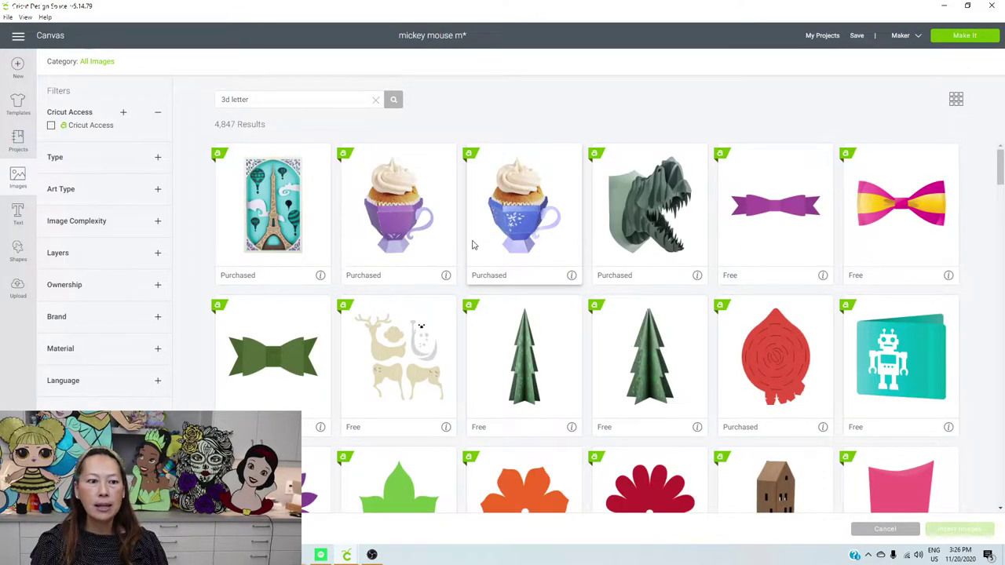
# Browse the 4,847 results and pick the 3D Letter N design
pyautogui.scroll(-5, 481, 251)
pyautogui.scroll(-20, 485, 276)
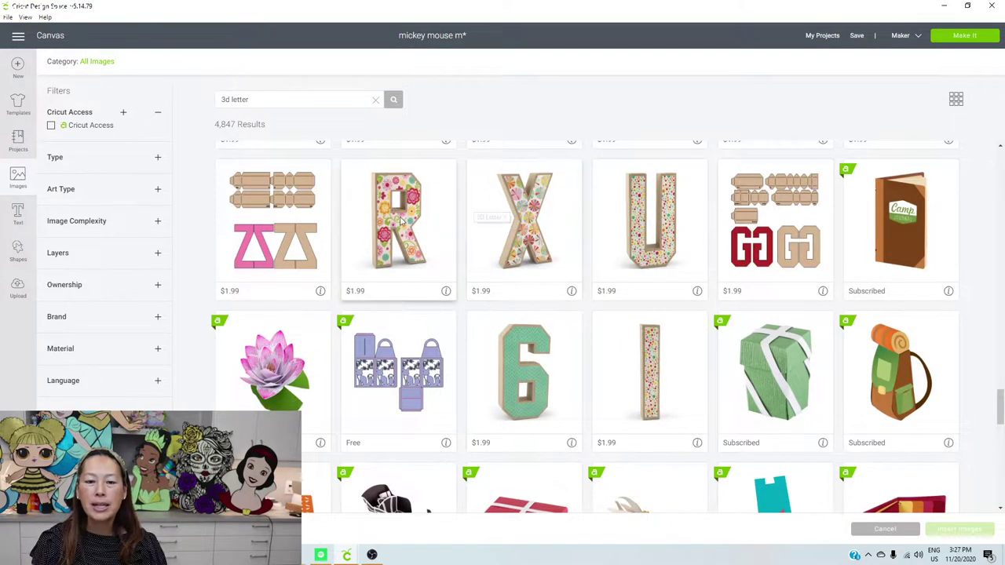
pyautogui.scroll(2, 507, 267)
pyautogui.scroll(3, 506, 267)
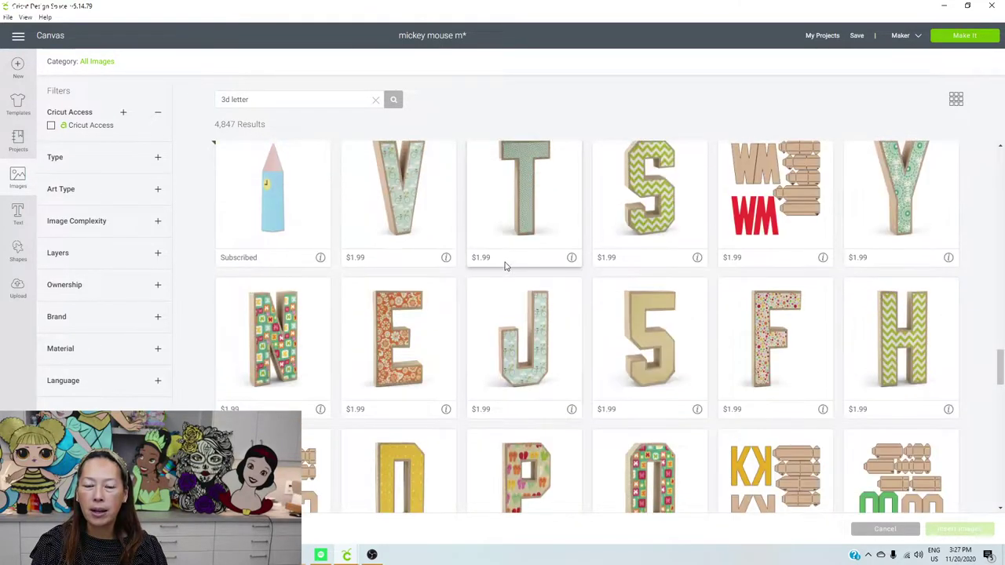
pyautogui.scroll(1, 507, 267)
pyautogui.scroll(-1, 507, 267)
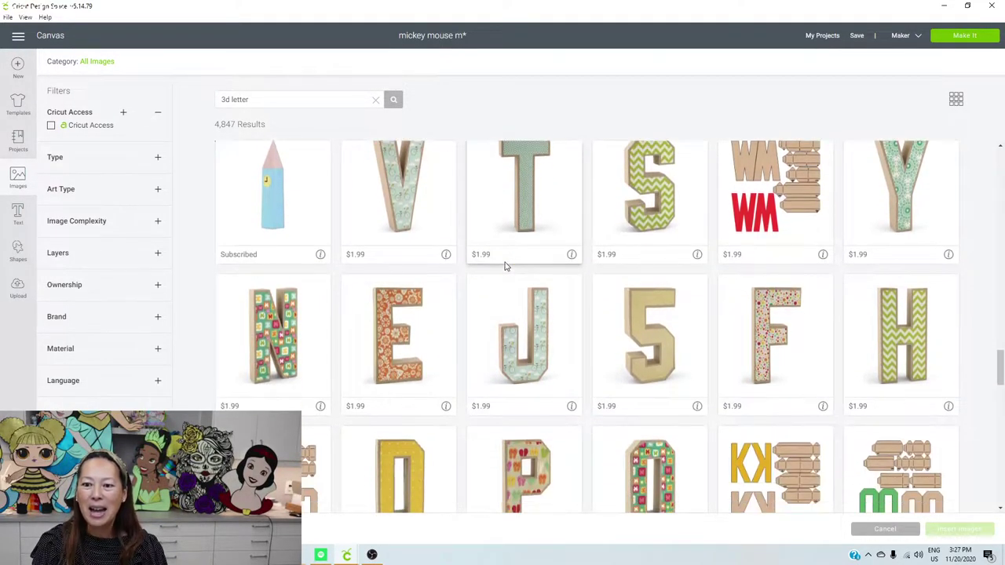
pyautogui.scroll(-3, 506, 267)
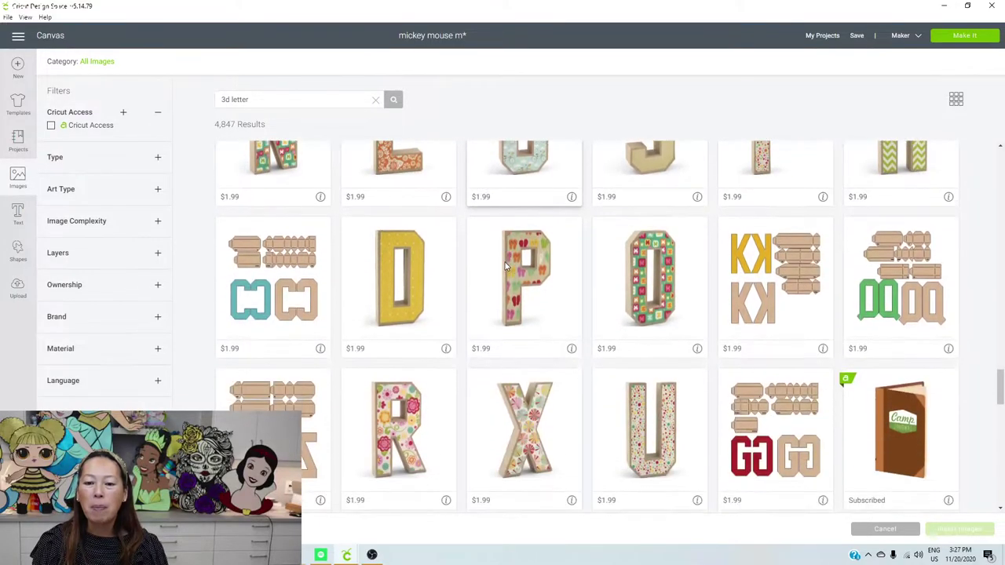
pyautogui.scroll(4, 507, 267)
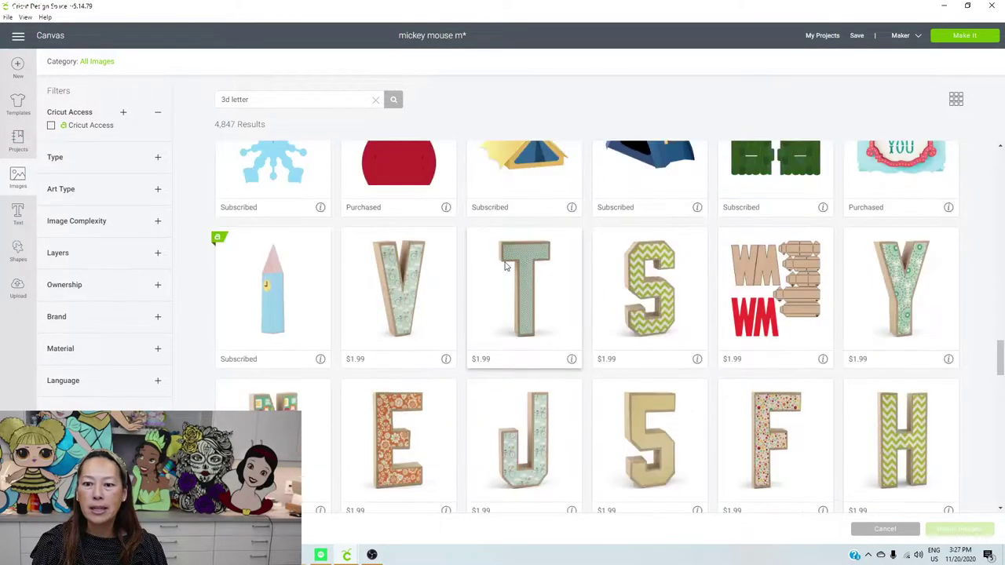
pyautogui.scroll(-1, 507, 267)
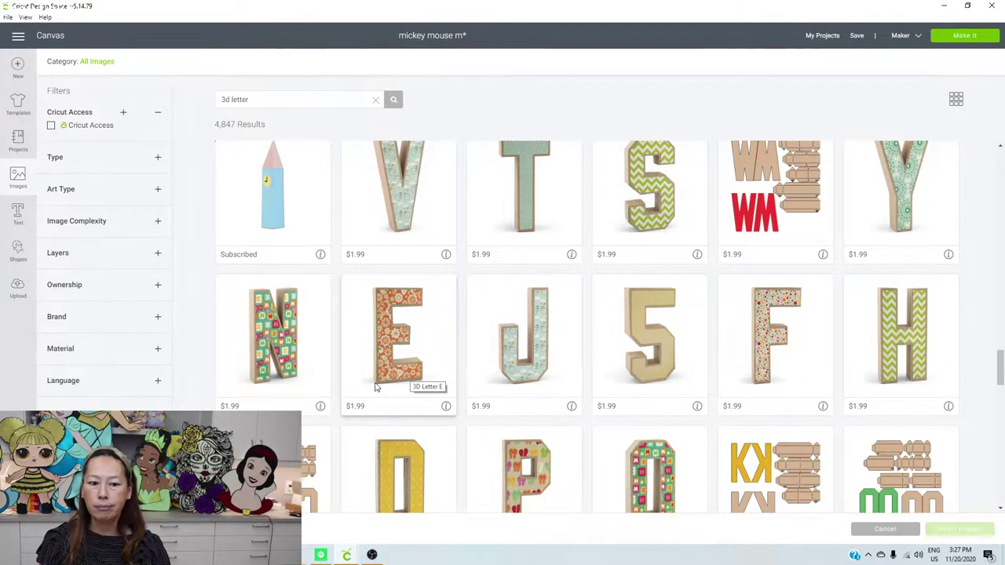
pyautogui.scroll(-2, 377, 385)
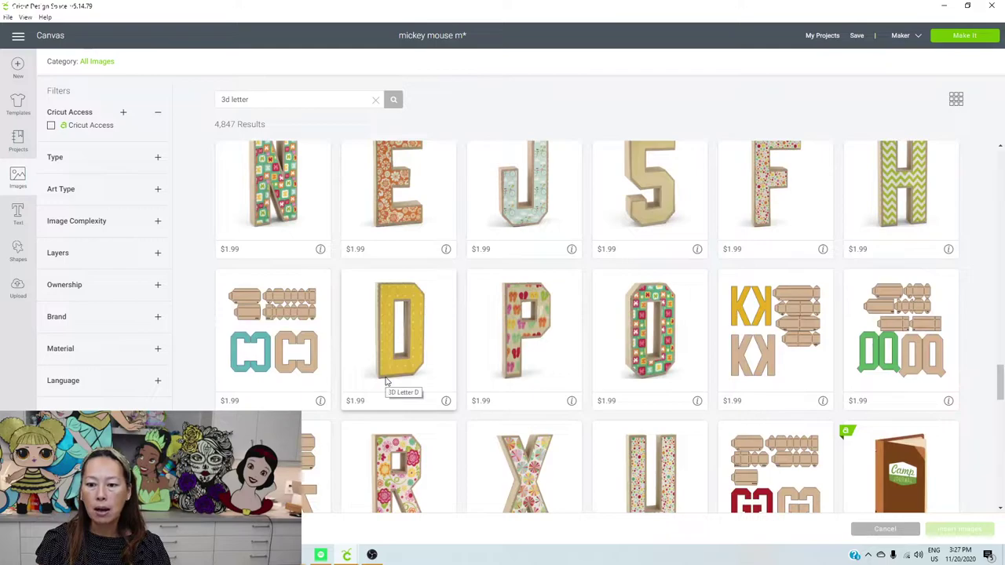
pyautogui.scroll(1, 382, 380)
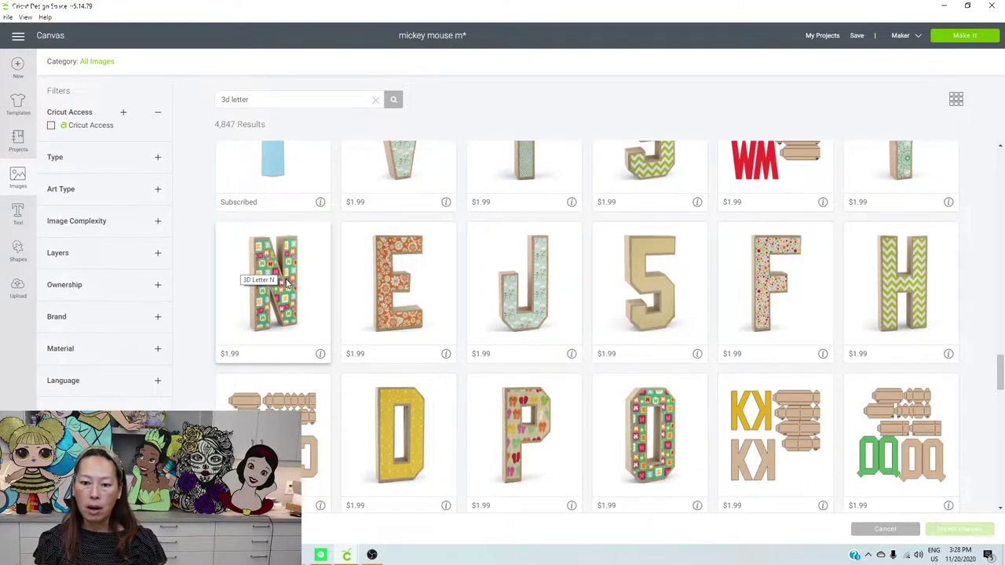
pyautogui.click(273, 281)
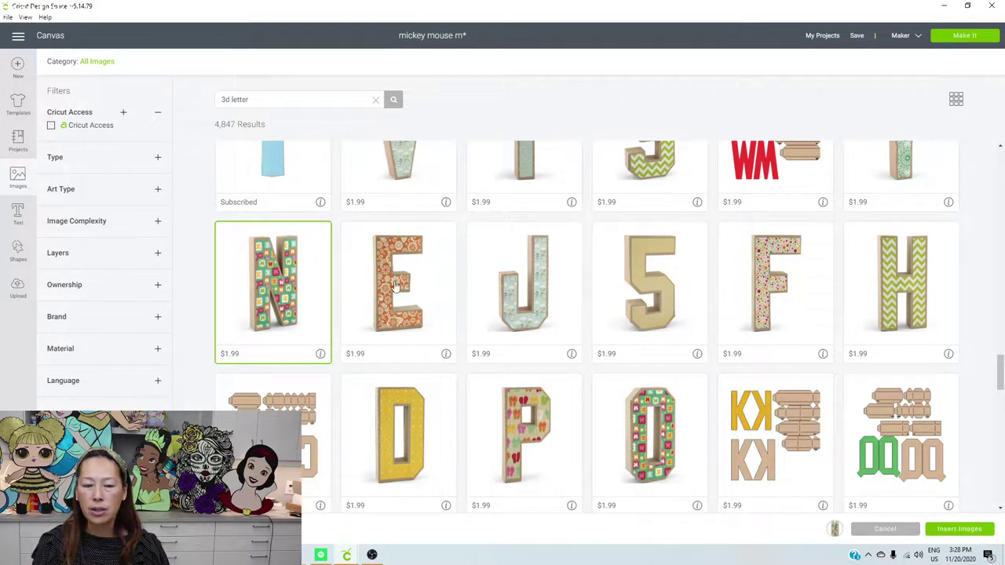
# Insert the 3D Letter N pieces below the magenta letters, undoing an accidental delete
pyautogui.press('Return')
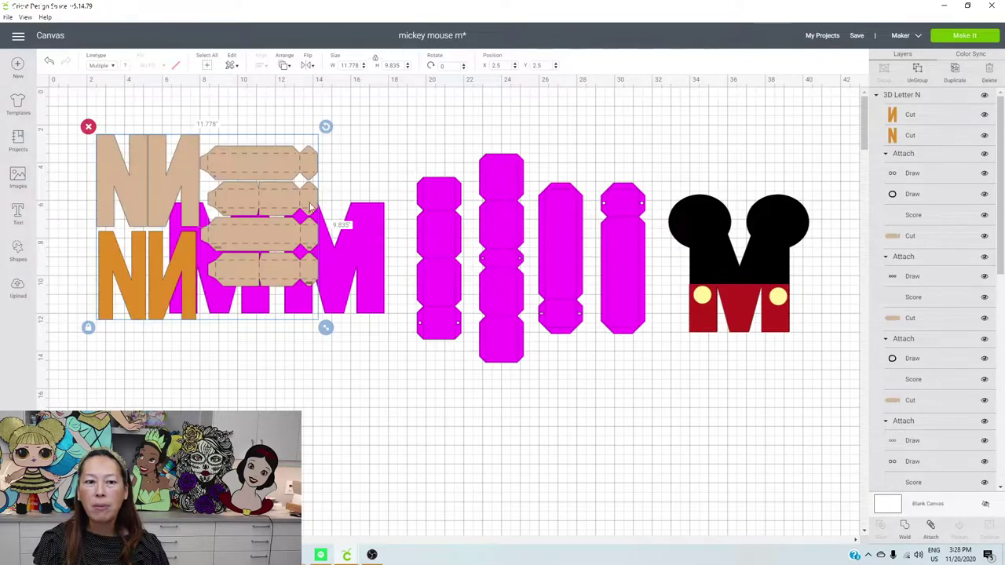
pyautogui.moveTo(284, 173); pyautogui.dragTo(416, 408)
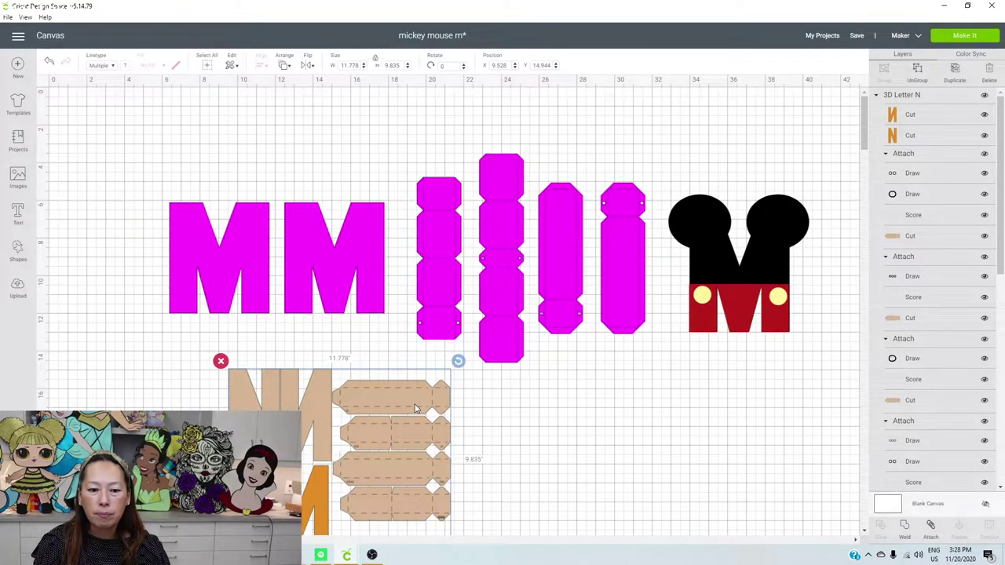
pyautogui.scroll(-3, 416, 408)
pyautogui.click(209, 158)
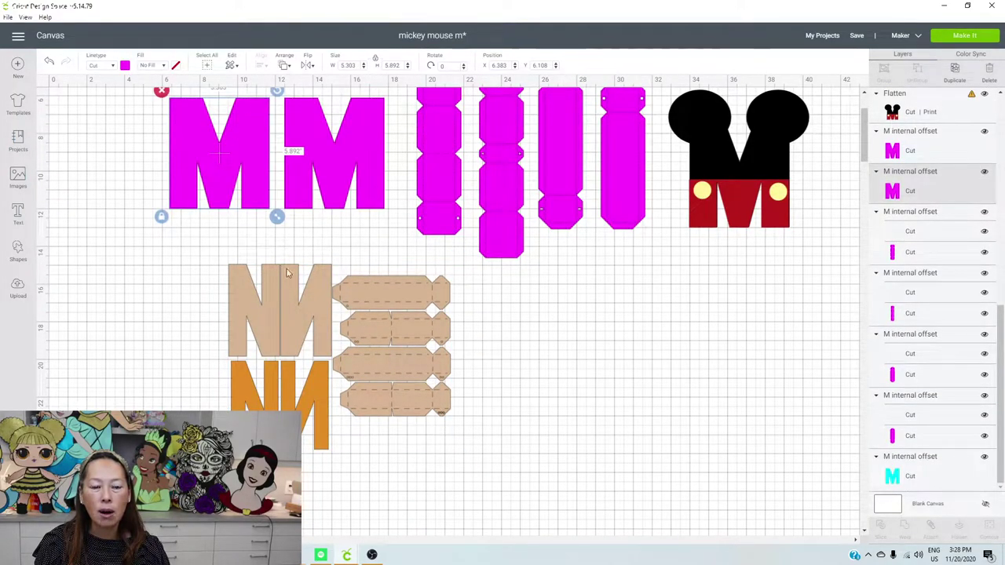
pyautogui.click(304, 309)
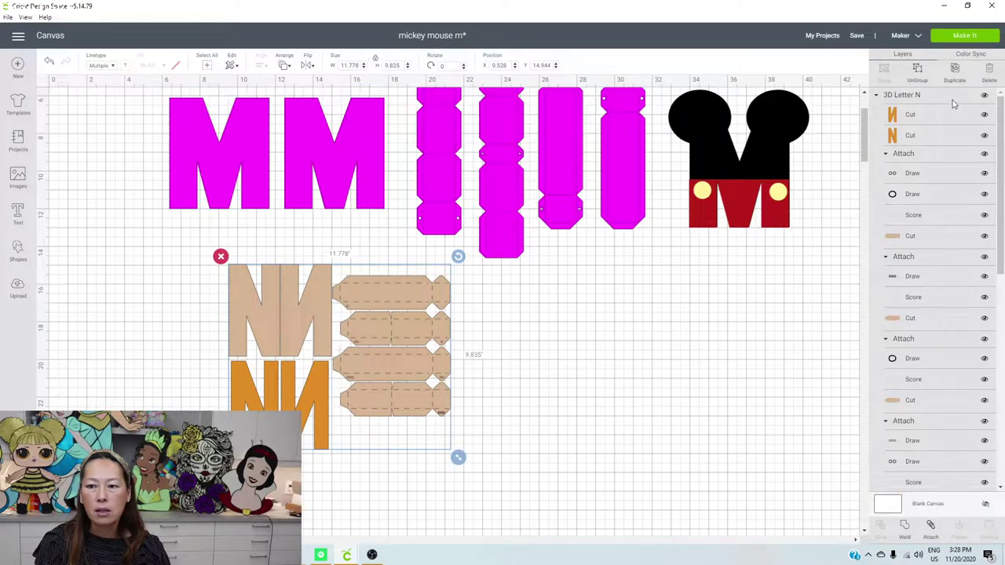
pyautogui.press('Delete')
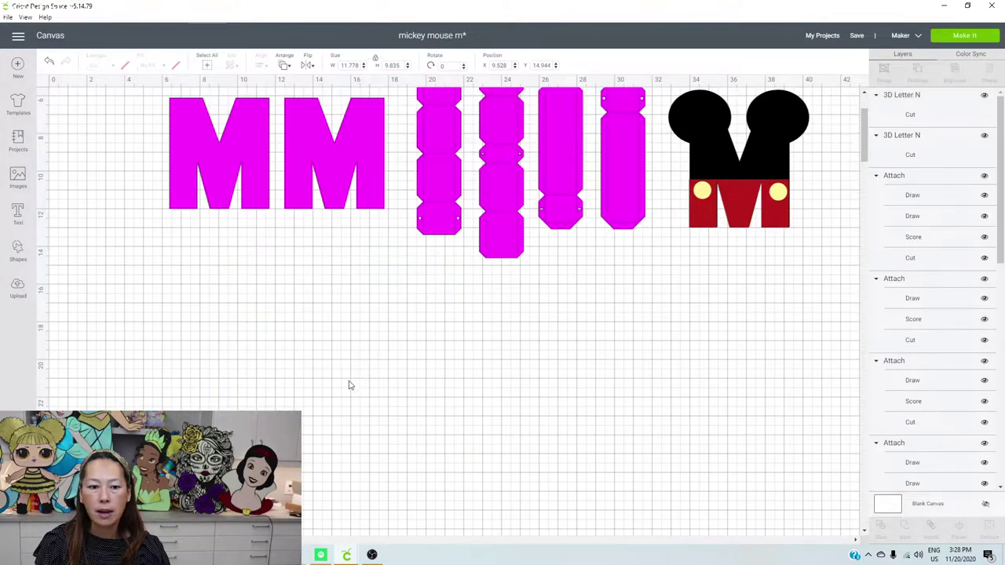
pyautogui.hotkey('ctrl', 'z')
pyautogui.click(296, 407)
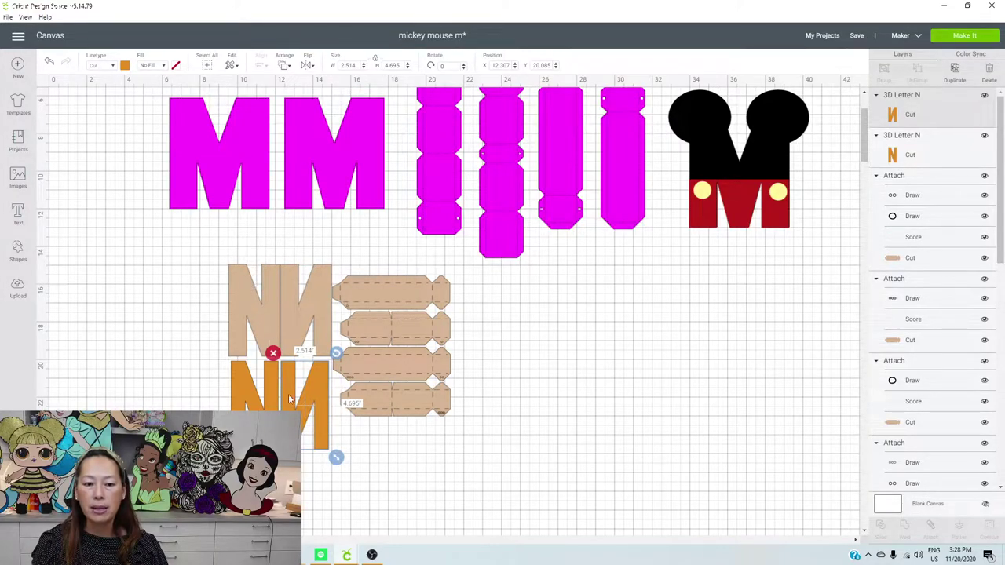
# Move both orange N halves into the row left of the tan N
pyautogui.moveTo(295, 402); pyautogui.dragTo(195, 307)
pyautogui.moveTo(255, 389); pyautogui.dragTo(163, 282)
pyautogui.moveTo(110, 321); pyautogui.dragTo(313, 368)
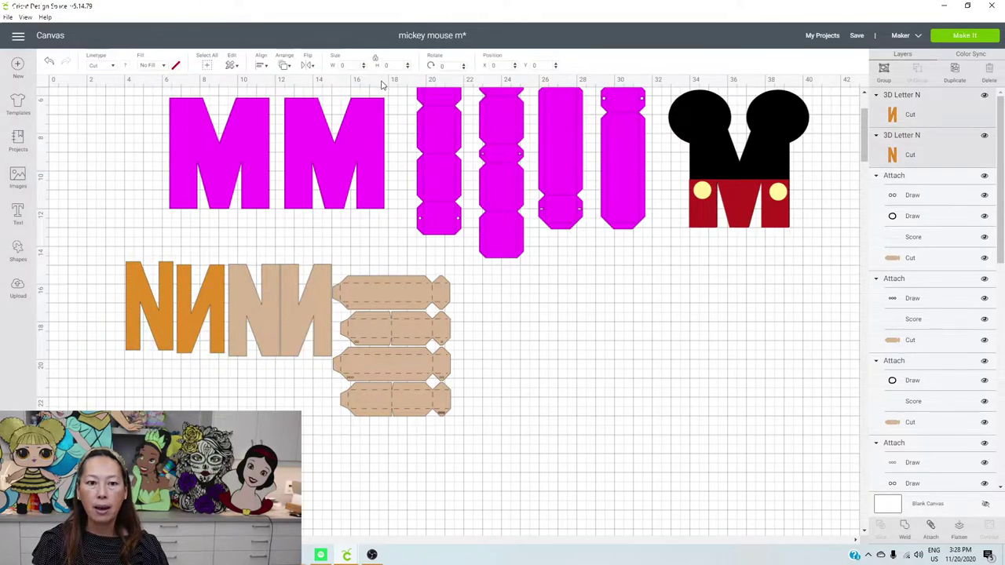
# Bottom-align the N pieces and spread the tan side strips into one row
pyautogui.click(261, 65)
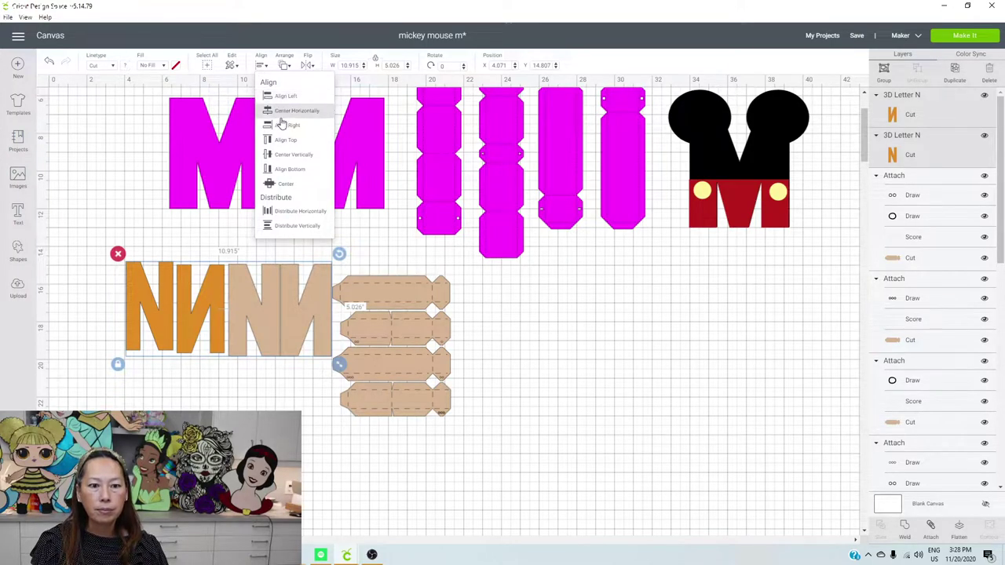
pyautogui.click(288, 170)
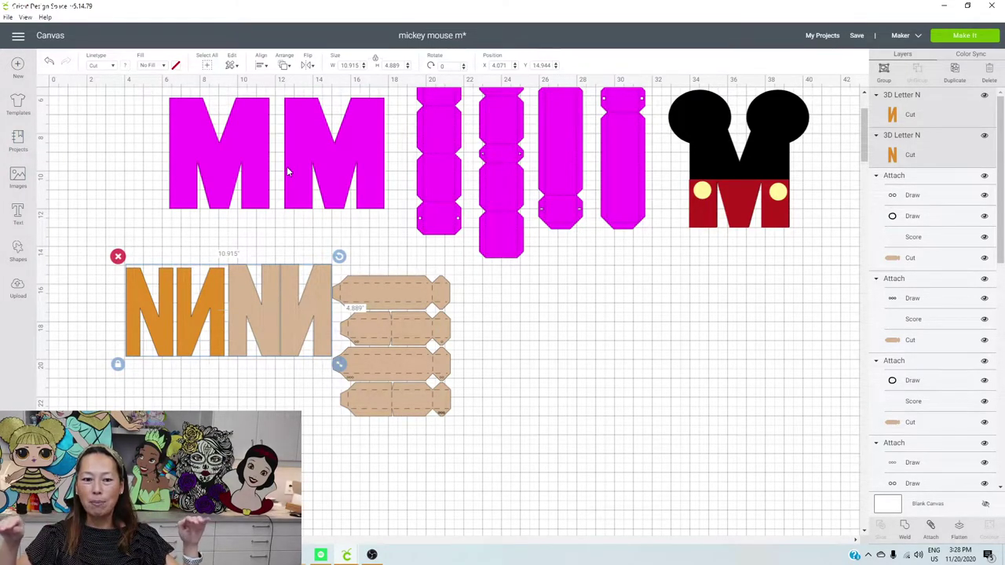
pyautogui.click(422, 367)
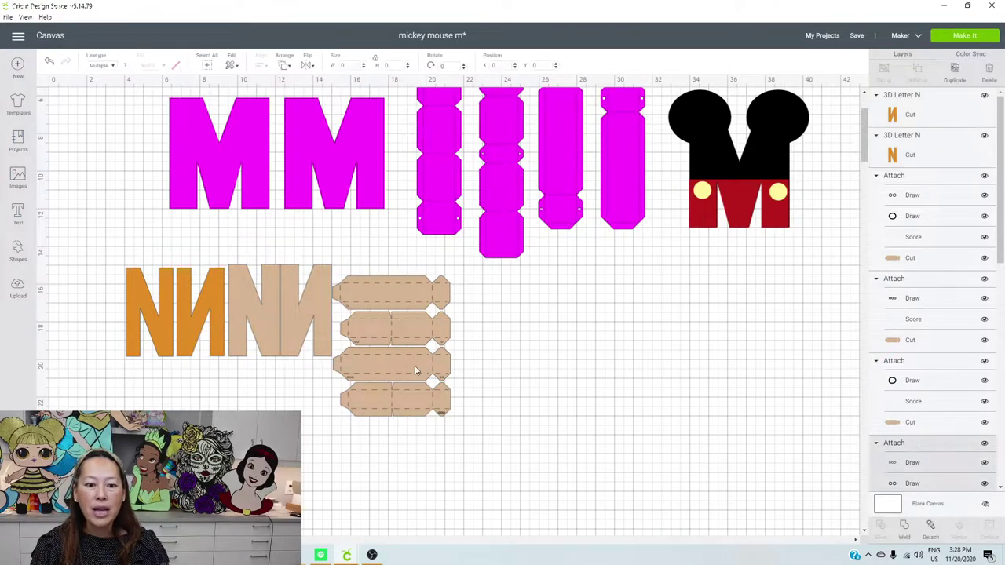
pyautogui.moveTo(422, 367); pyautogui.dragTo(564, 316)
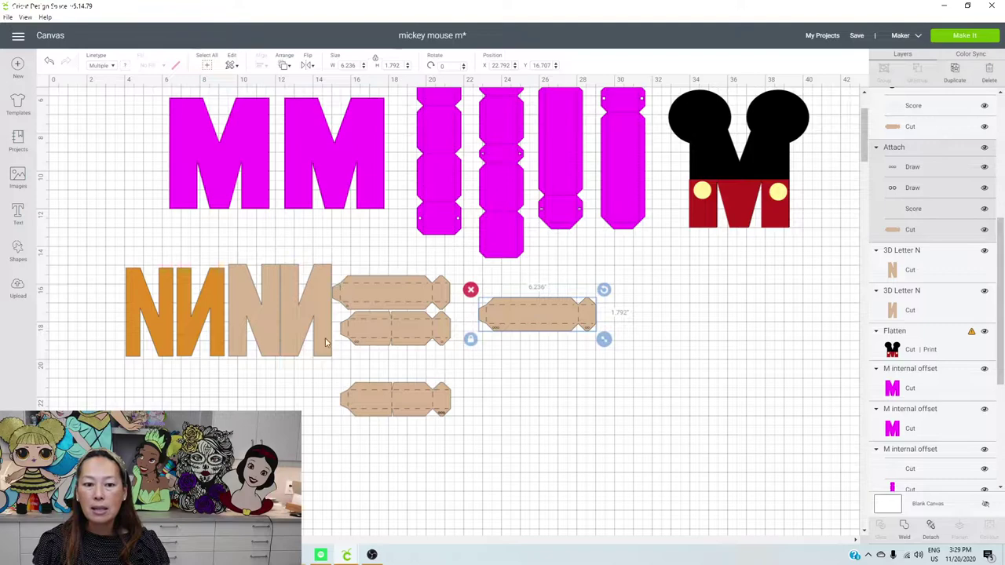
pyautogui.moveTo(375, 403); pyautogui.dragTo(631, 320)
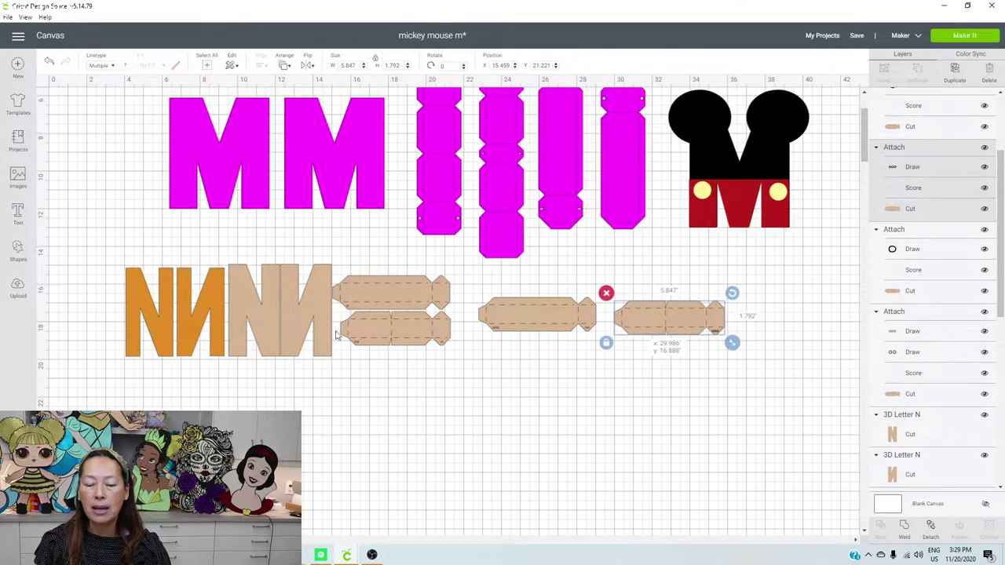
pyautogui.click(275, 306)
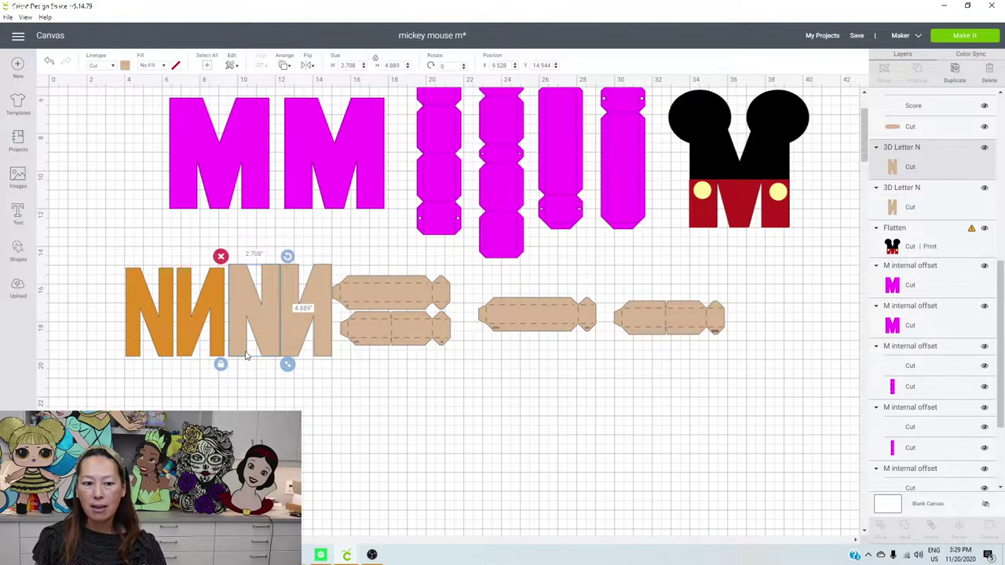
# Resize the whole N set to 6 in tall (38.981 in wide)
pyautogui.moveTo(89, 266); pyautogui.dragTo(751, 399)
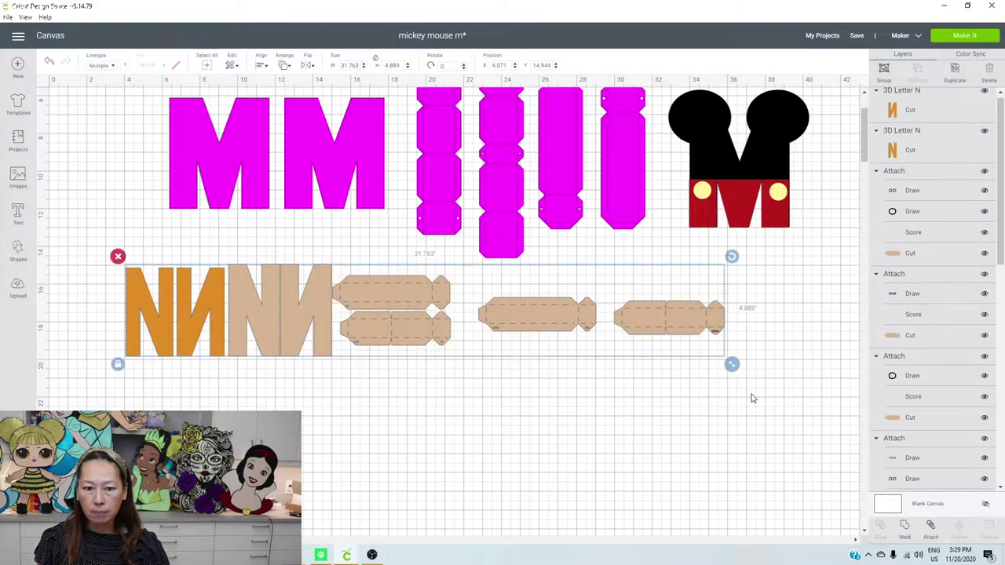
pyautogui.click(392, 65)
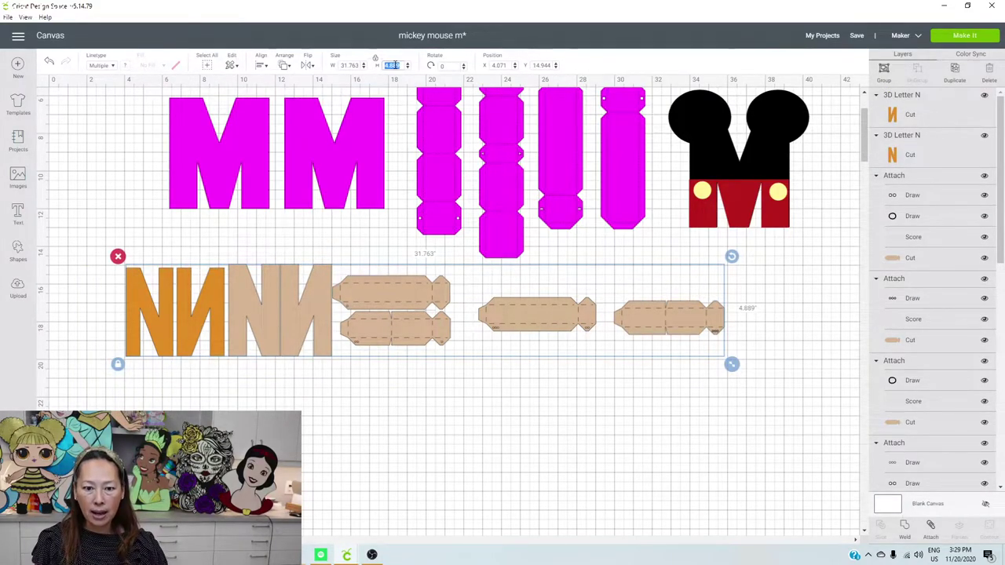
pyautogui.write('6')
pyautogui.press('Tab')
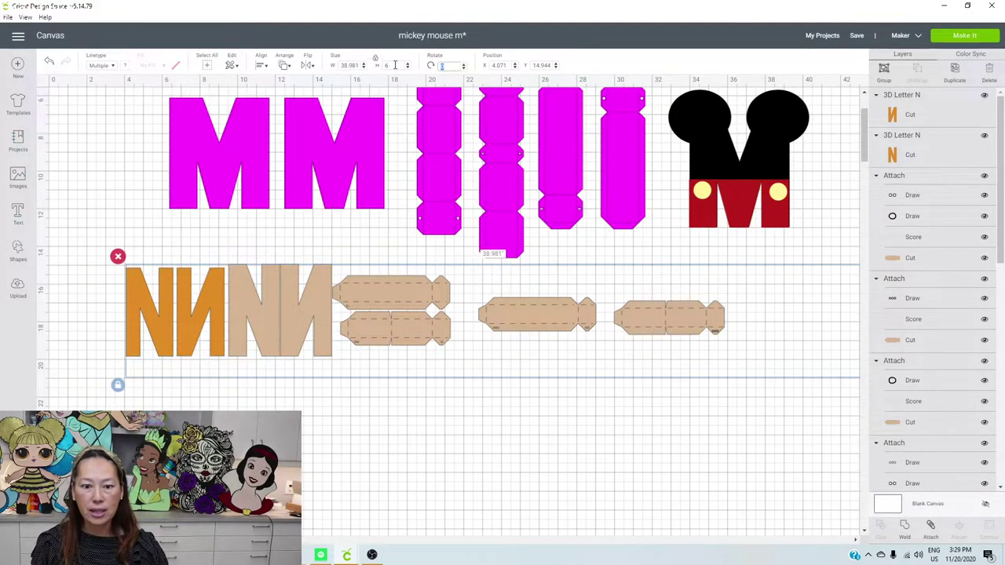
pyautogui.click(228, 140)
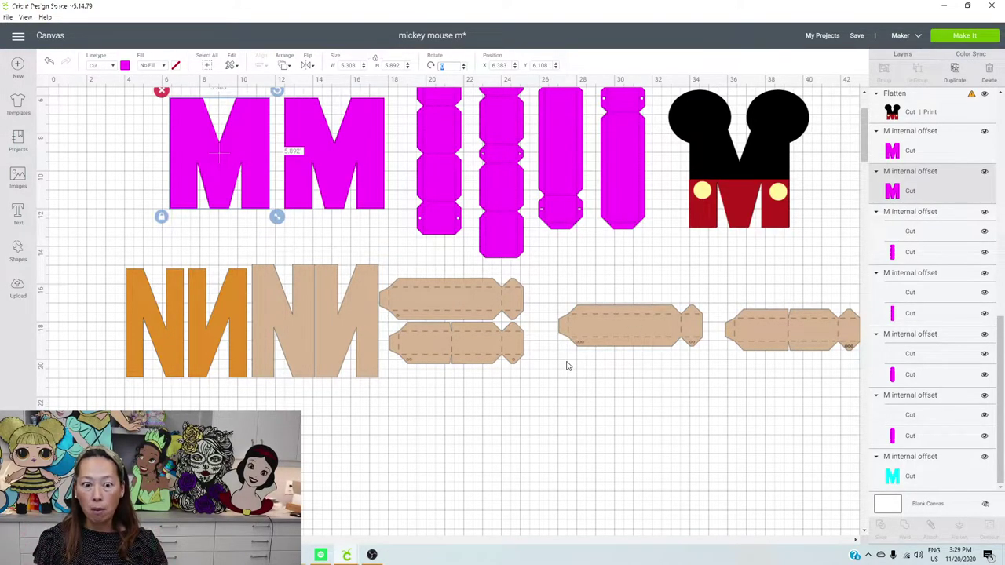
# Delete the whole bottom row of tan and orange N letters and their side strips
pyautogui.click(502, 432)
pyautogui.click(277, 327)
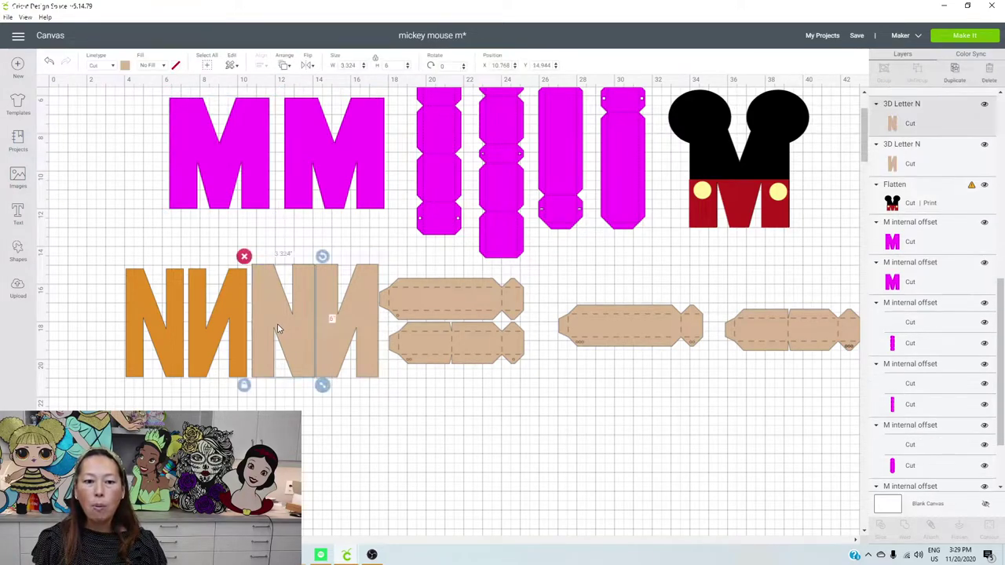
pyautogui.moveTo(262, 314); pyautogui.dragTo(142, 199)
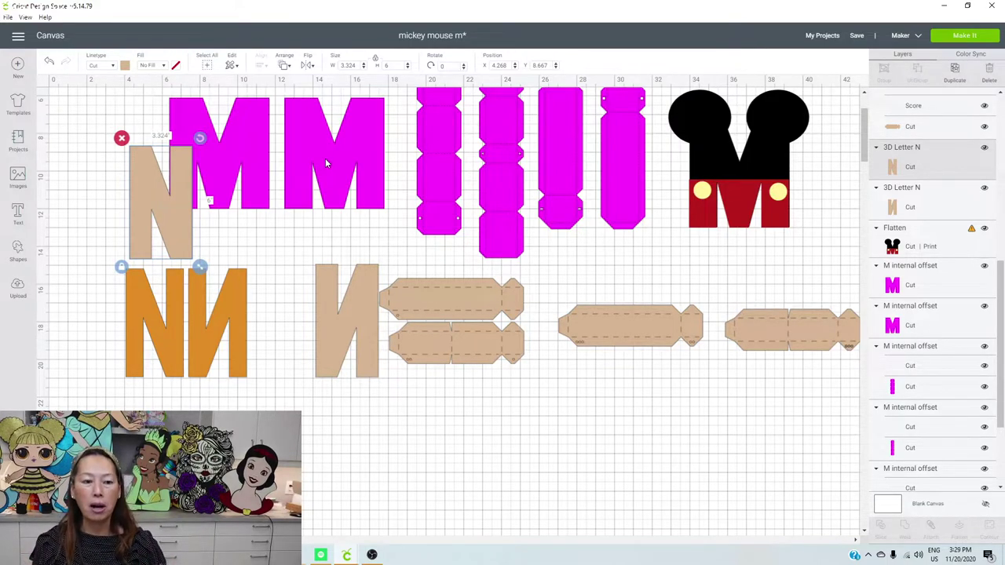
pyautogui.moveTo(156, 192); pyautogui.dragTo(271, 305)
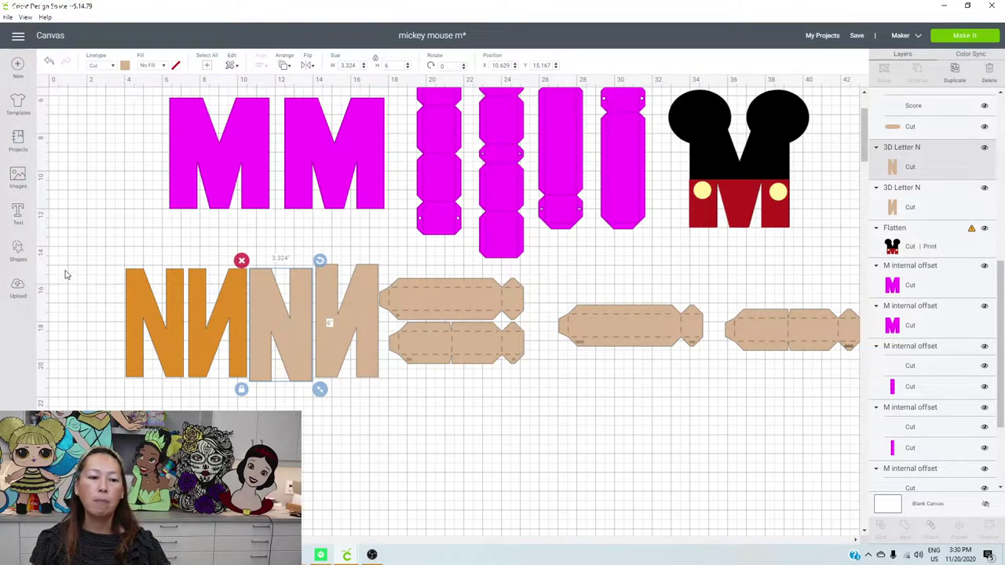
pyautogui.moveTo(68, 268); pyautogui.dragTo(820, 389)
pyautogui.press('Delete')
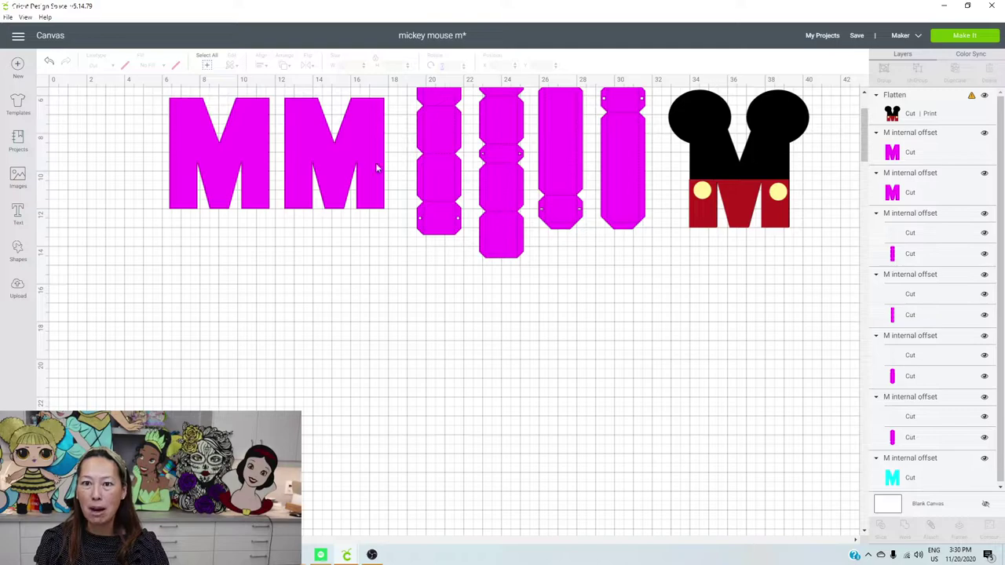
pyautogui.click(338, 153)
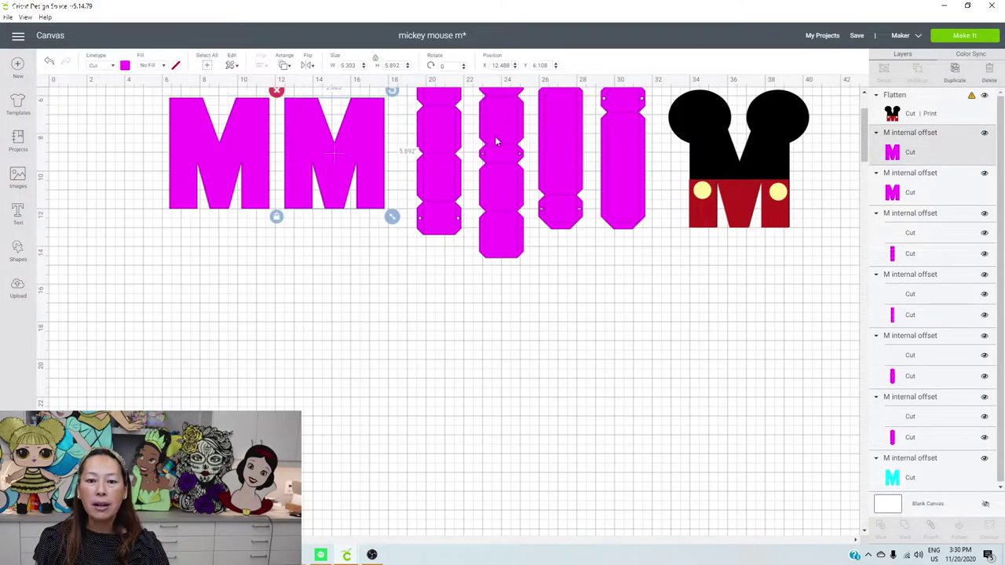
pyautogui.scroll(3, 489, 250)
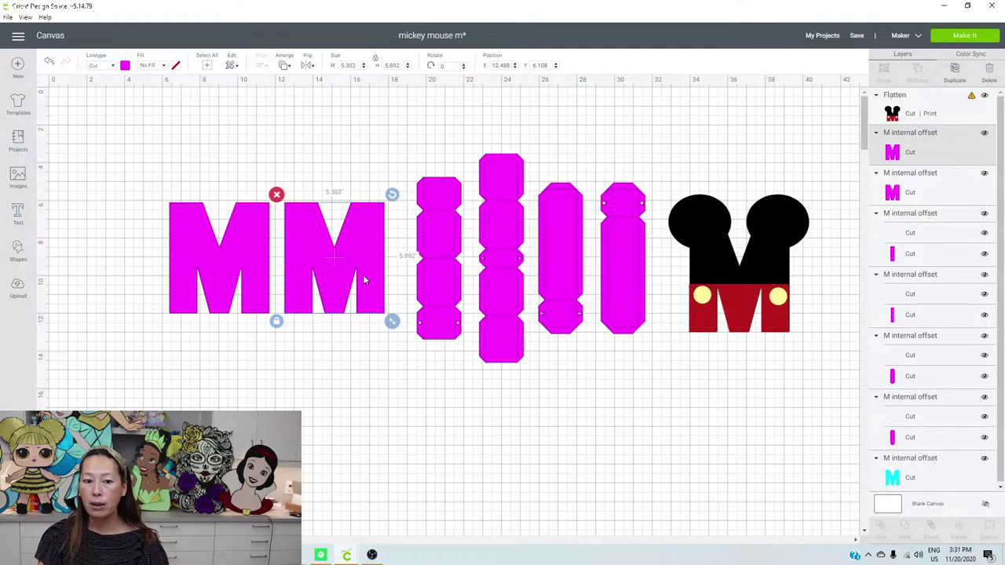
# Duplicate the second magenta M and place the copy below the side strips
pyautogui.click(953, 75)
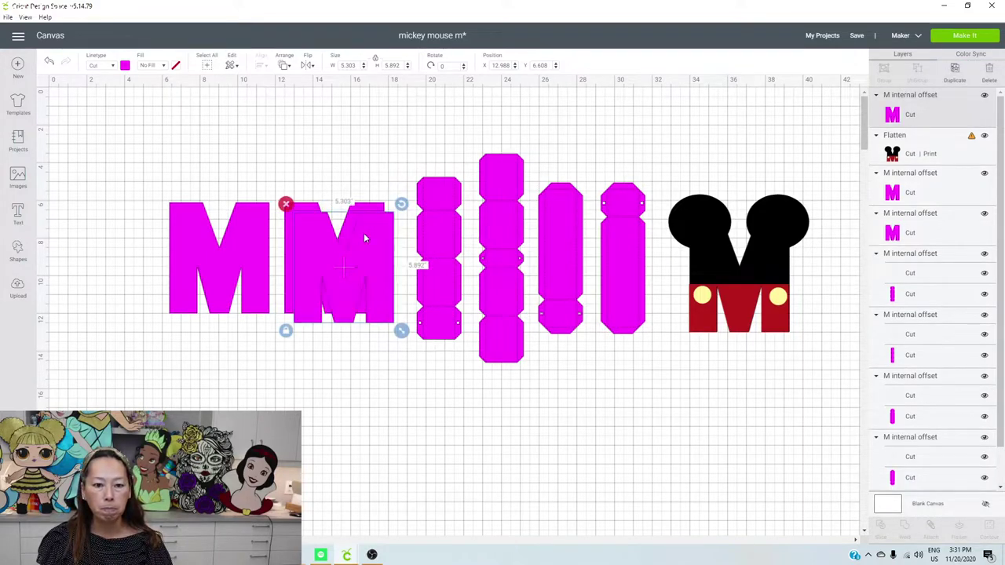
pyautogui.moveTo(369, 259); pyautogui.dragTo(652, 399)
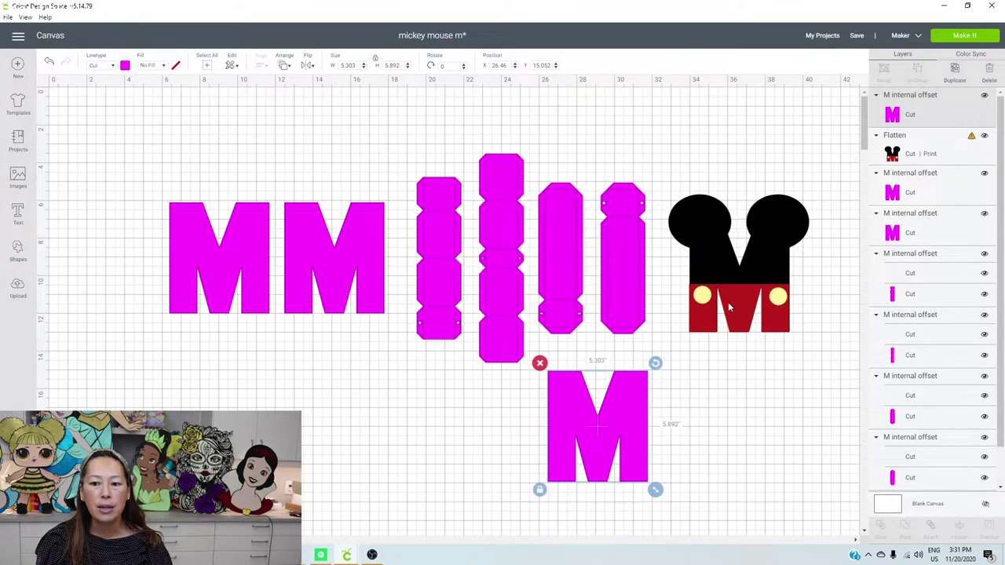
pyautogui.click(19, 249)
# Add a square, stretch it to 7.417 x 3.667 in, and overlap the M's lower part
pyautogui.click(53, 179)
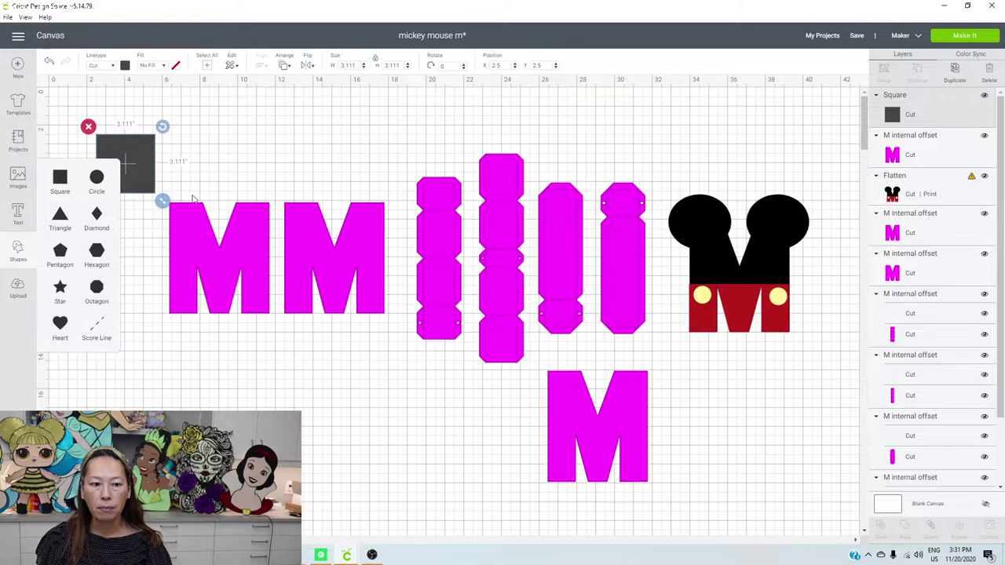
pyautogui.moveTo(154, 172); pyautogui.dragTo(491, 447)
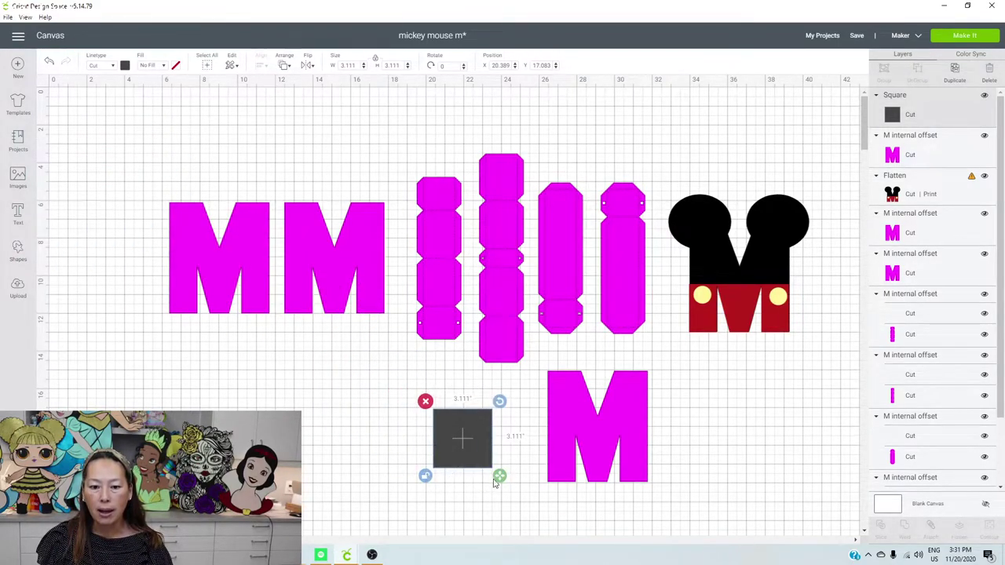
pyautogui.moveTo(499, 482); pyautogui.dragTo(573, 483)
pyautogui.moveTo(538, 449); pyautogui.dragTo(629, 530)
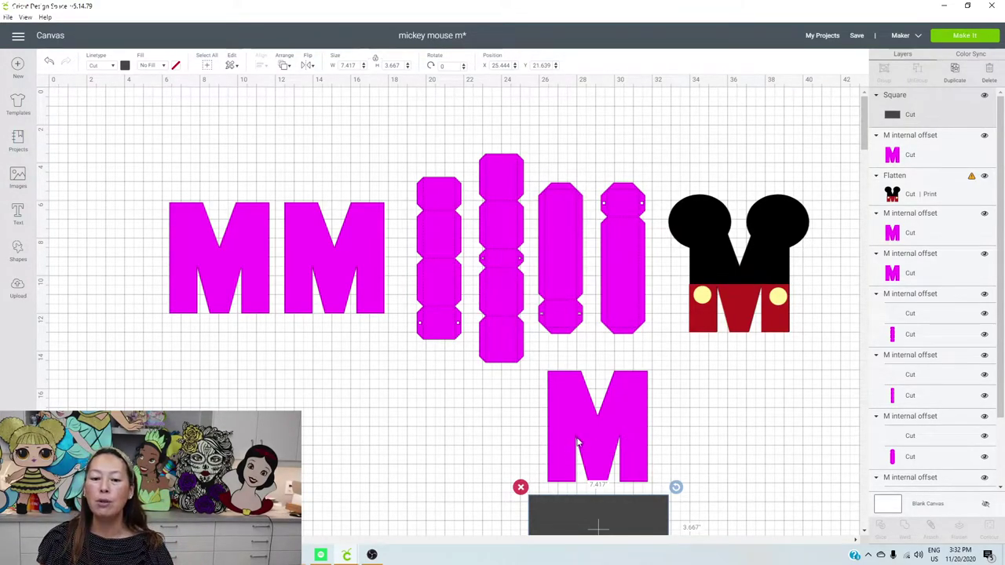
pyautogui.moveTo(596, 489); pyautogui.dragTo(592, 453)
pyautogui.click(702, 480)
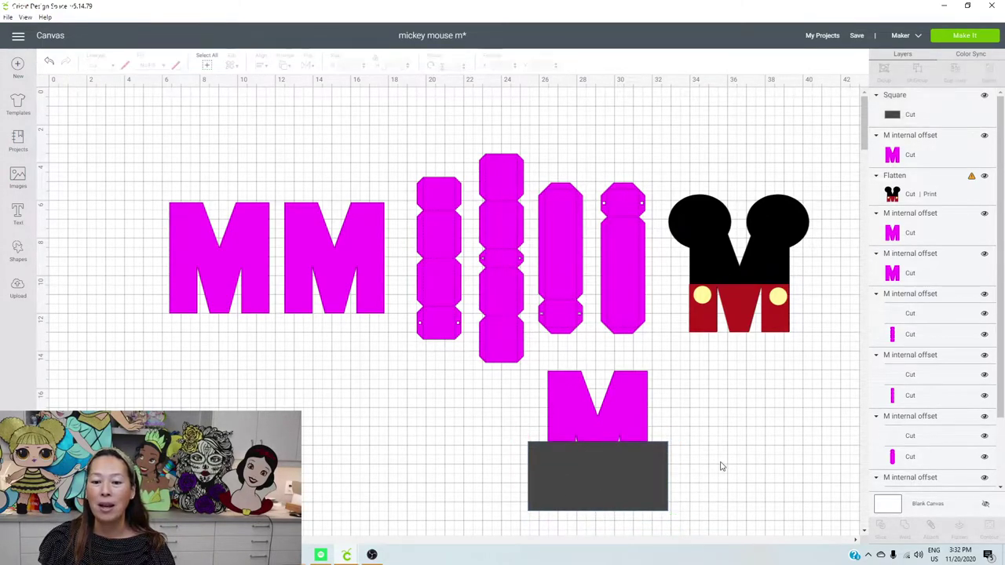
pyautogui.moveTo(760, 450); pyautogui.dragTo(552, 417)
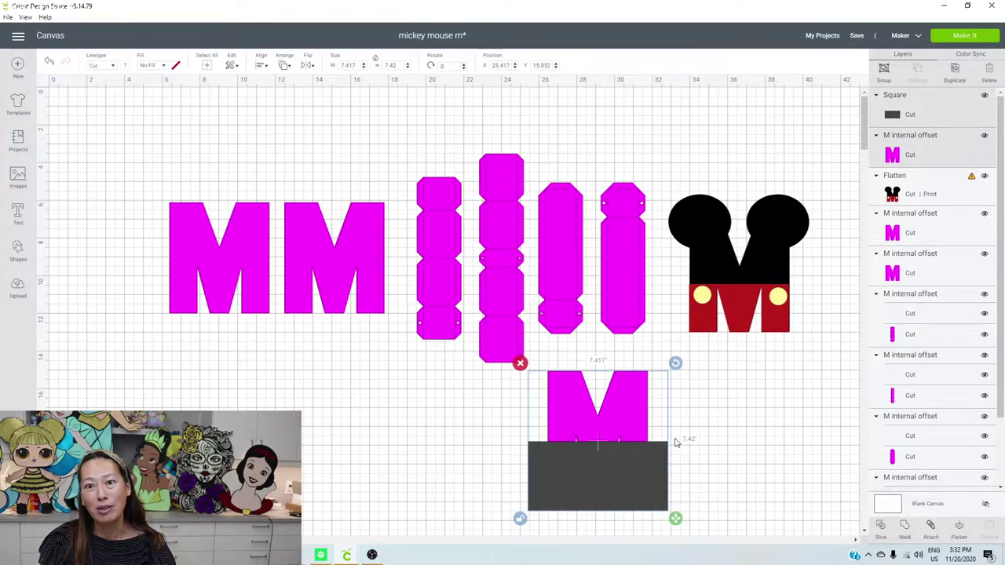
# Slice the M with the rectangle and colour the 5.303 x 2.139 in lower piece red
pyautogui.click(880, 527)
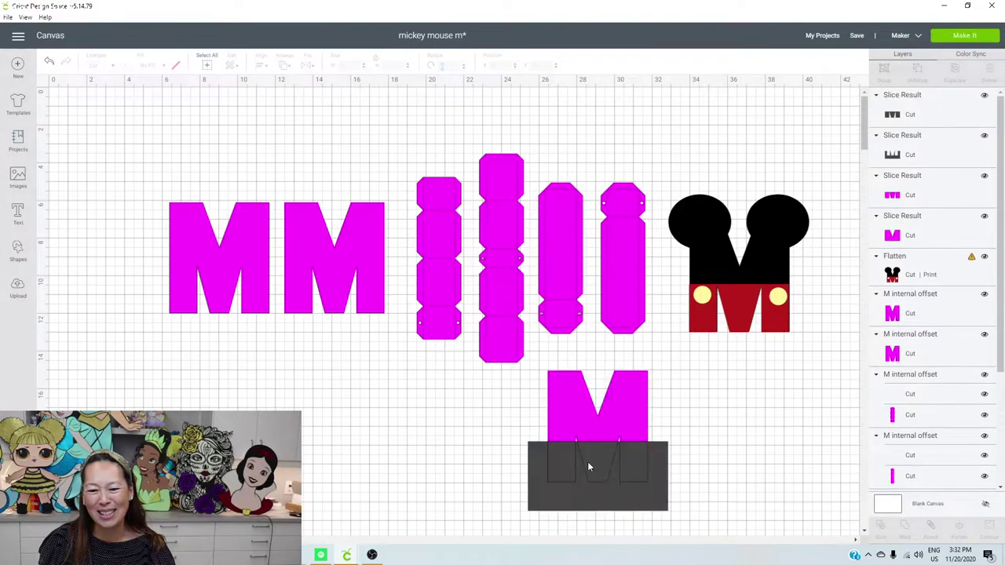
pyautogui.moveTo(631, 495); pyautogui.dragTo(747, 434)
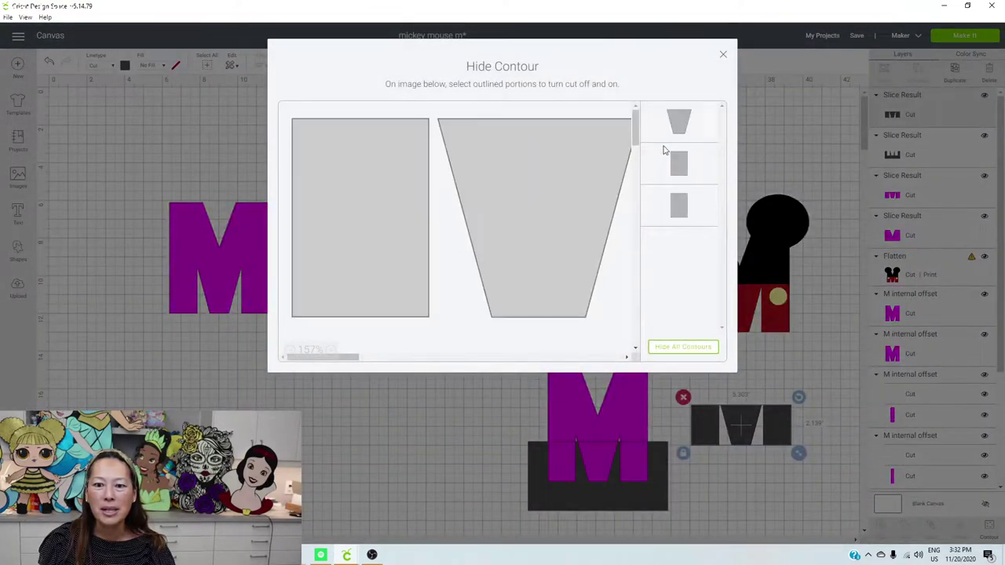
pyautogui.click(724, 55)
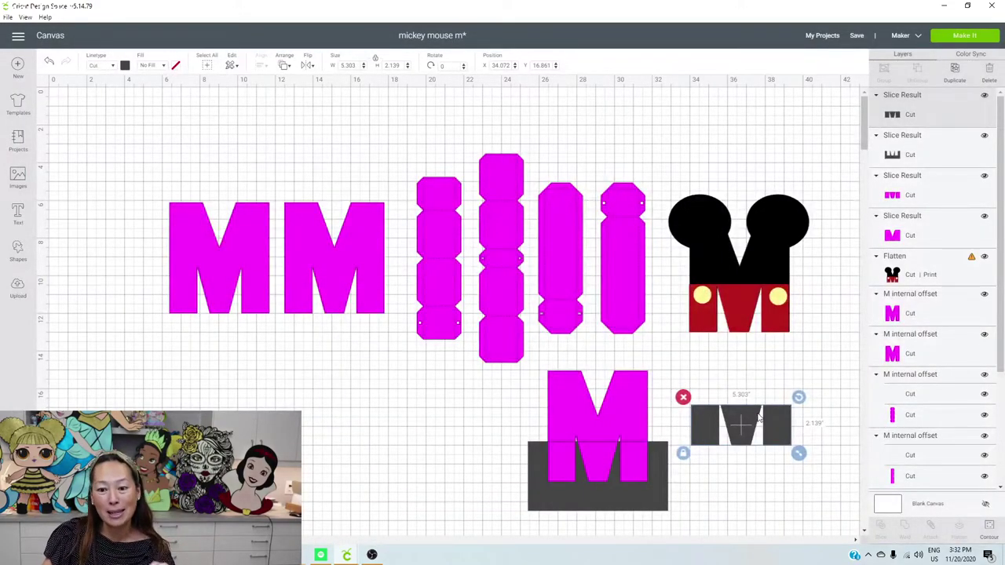
pyautogui.click(125, 66)
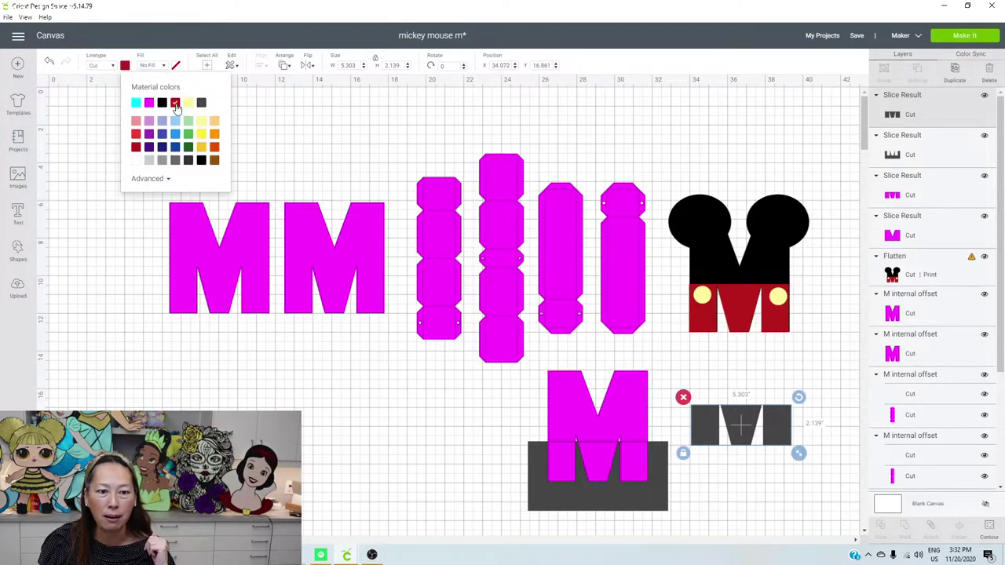
pyautogui.click(175, 103)
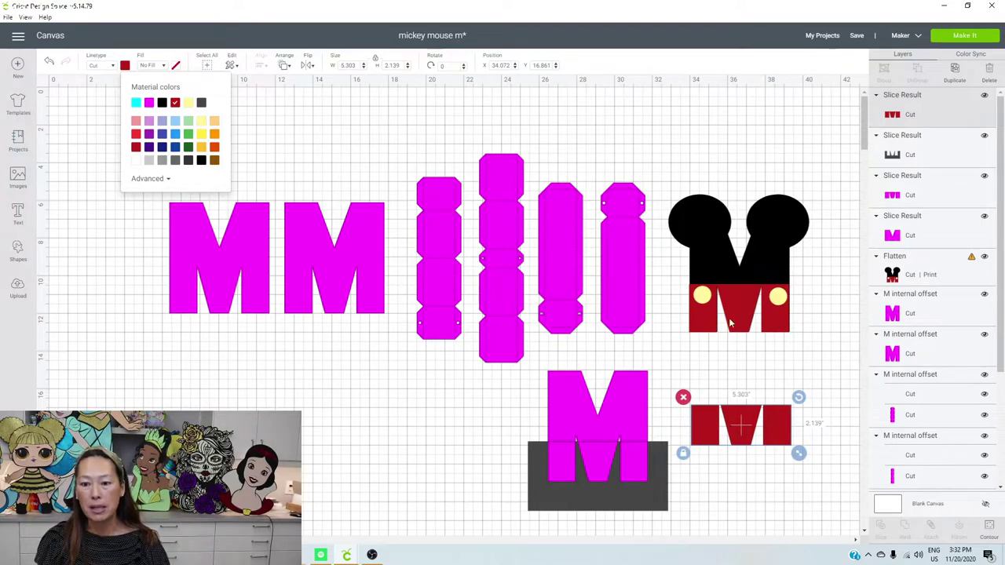
pyautogui.click(775, 291)
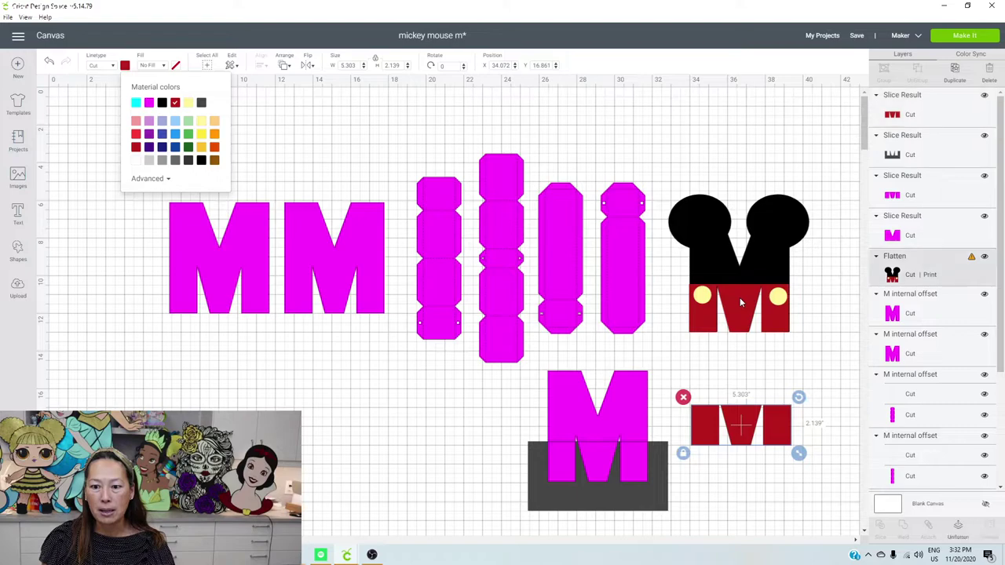
# Make two more magenta M copies, one below the tabs and one over the red piece
pyautogui.click(354, 279)
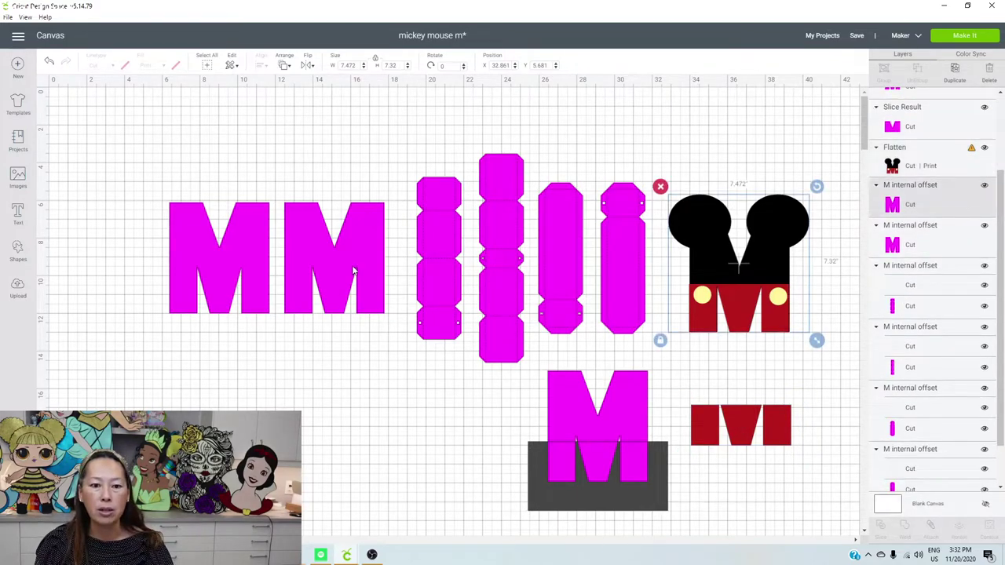
pyautogui.click(949, 75)
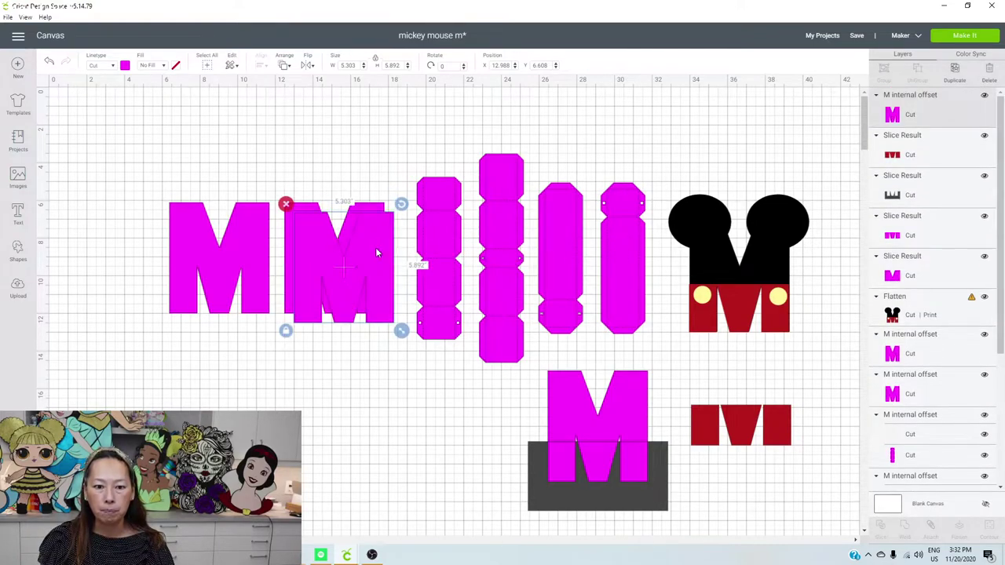
pyautogui.moveTo(376, 252); pyautogui.dragTo(479, 407)
pyautogui.click(733, 423)
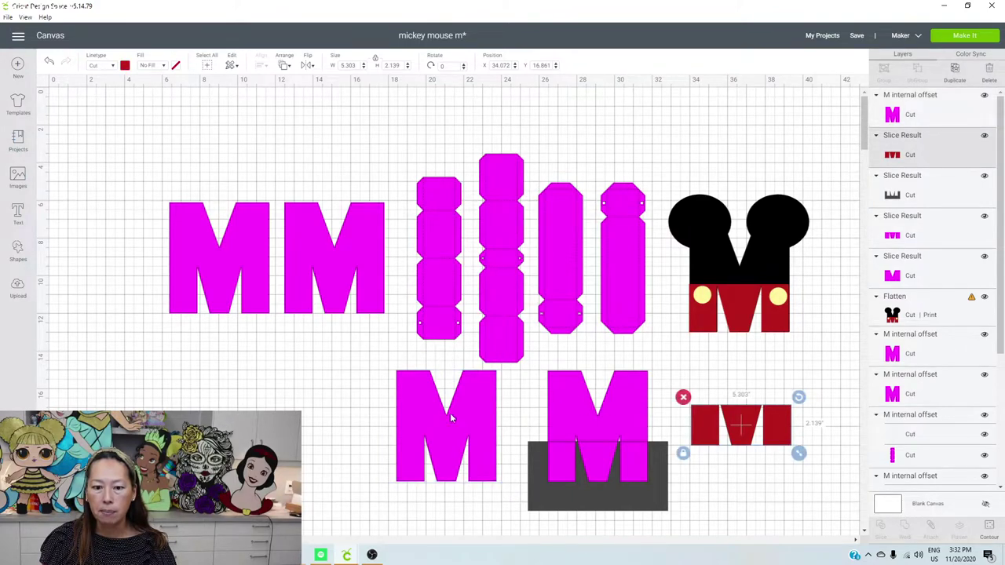
pyautogui.click(458, 414)
pyautogui.click(965, 80)
pyautogui.moveTo(467, 405); pyautogui.dragTo(711, 421)
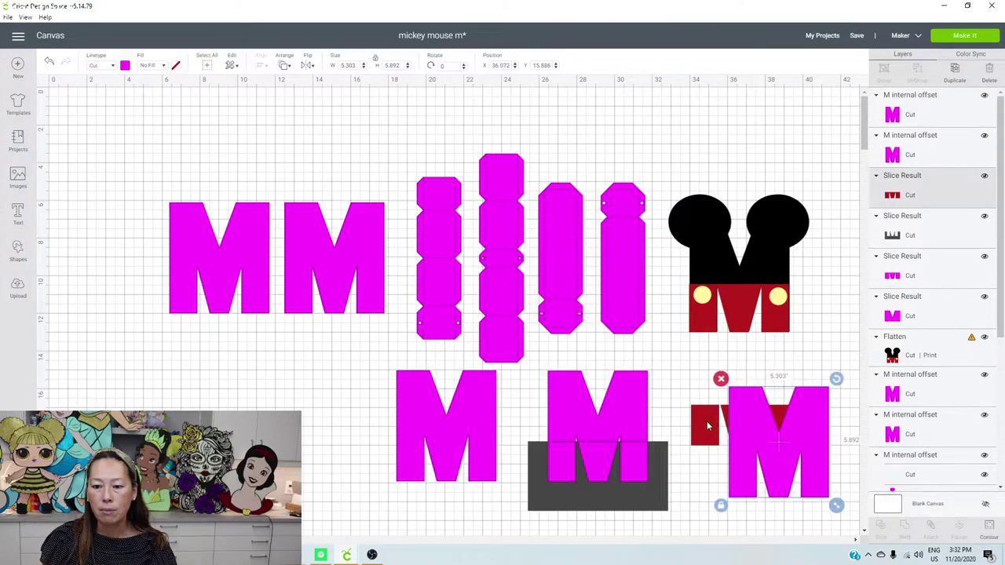
# Bring the red pants piece to the front and fit it over the M copy's lower half
pyautogui.click(707, 421)
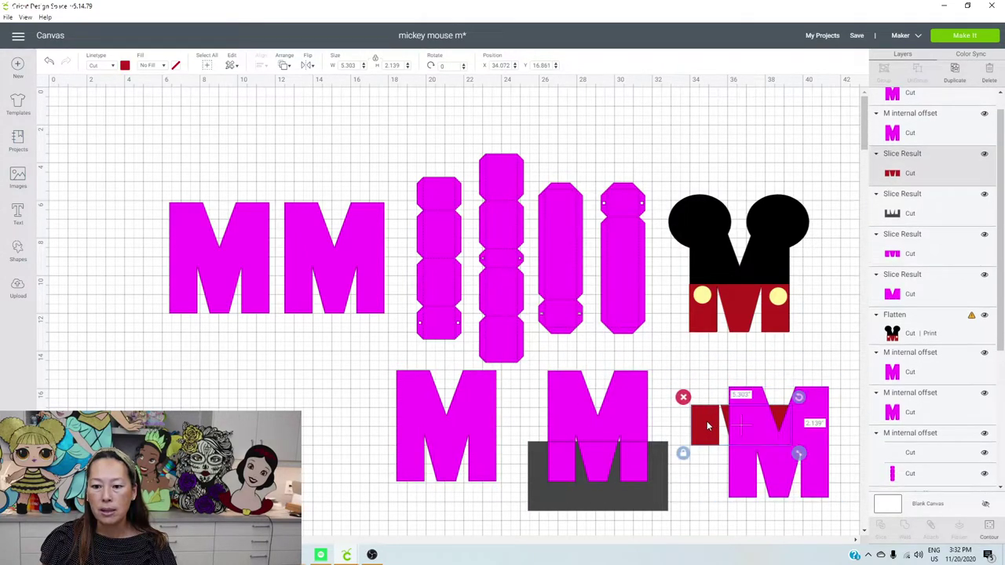
pyautogui.click(286, 69)
pyautogui.click(325, 128)
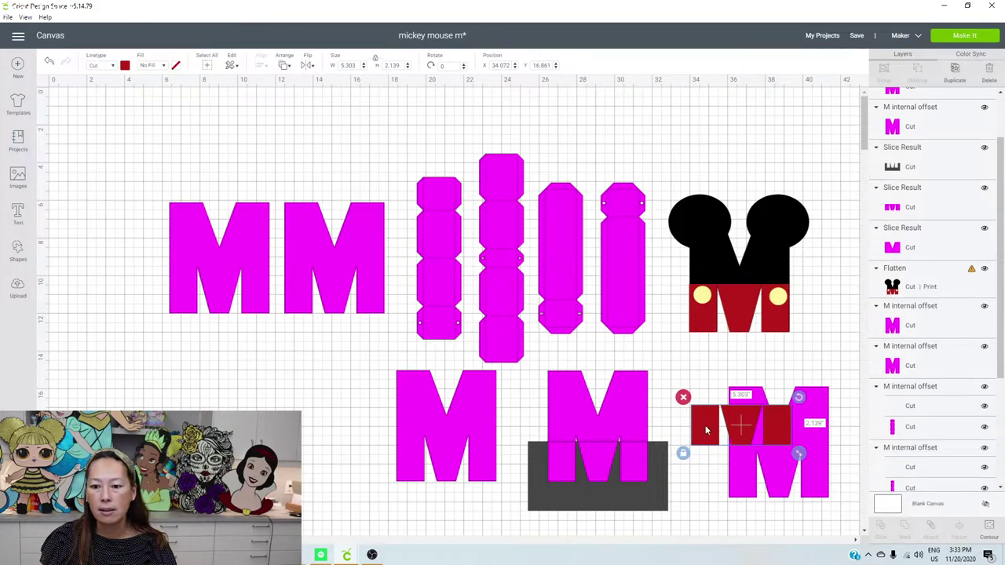
pyautogui.moveTo(706, 431); pyautogui.dragTo(760, 505)
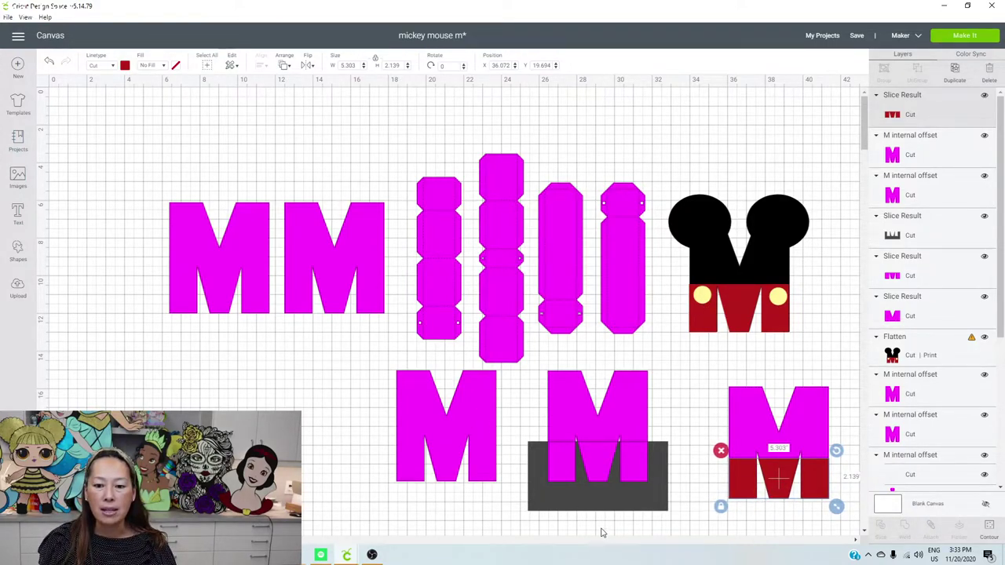
pyautogui.moveTo(601, 532); pyautogui.dragTo(573, 397)
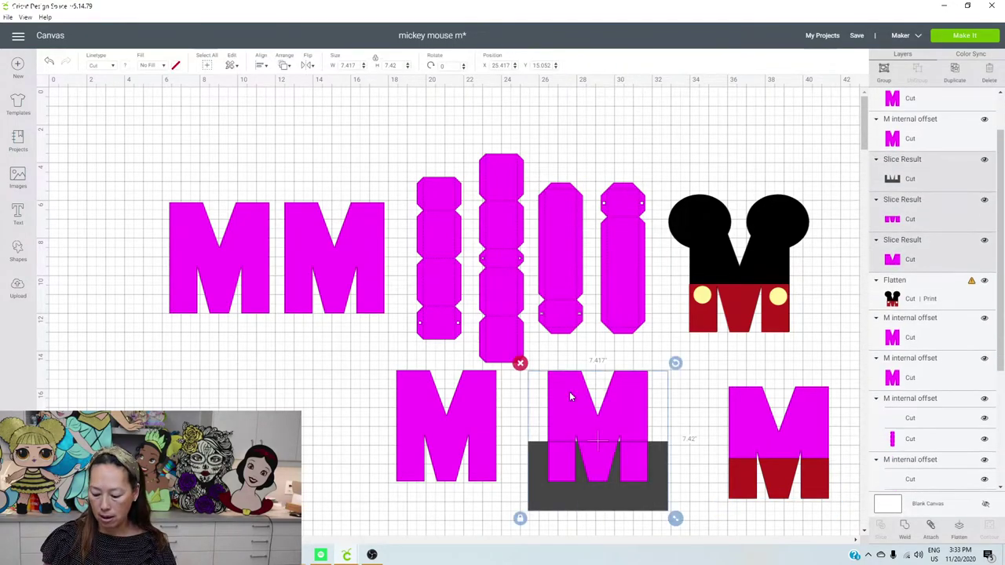
# Delete the middle M pieces and place a new square over the first M's bottom half
pyautogui.press('Delete')
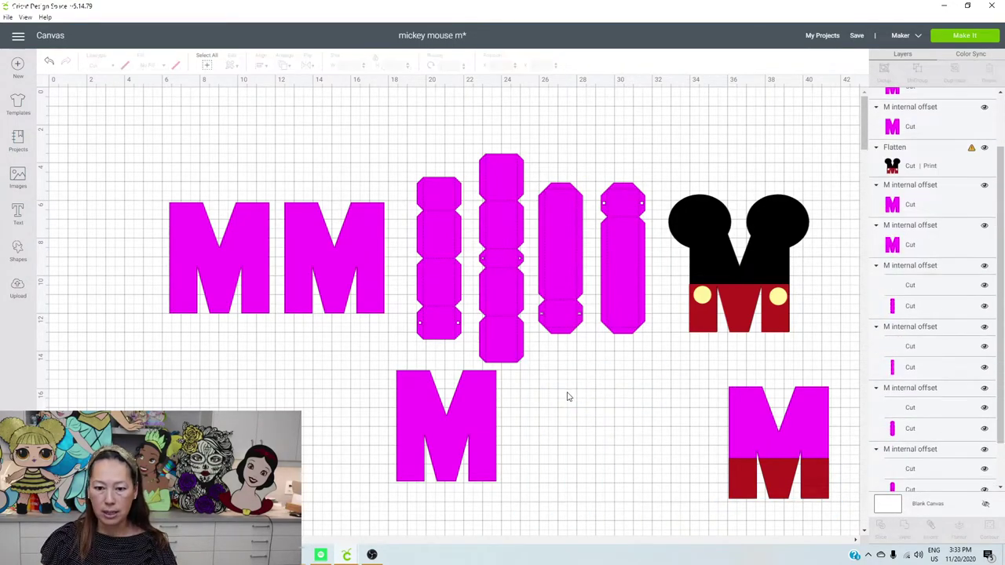
pyautogui.click(17, 251)
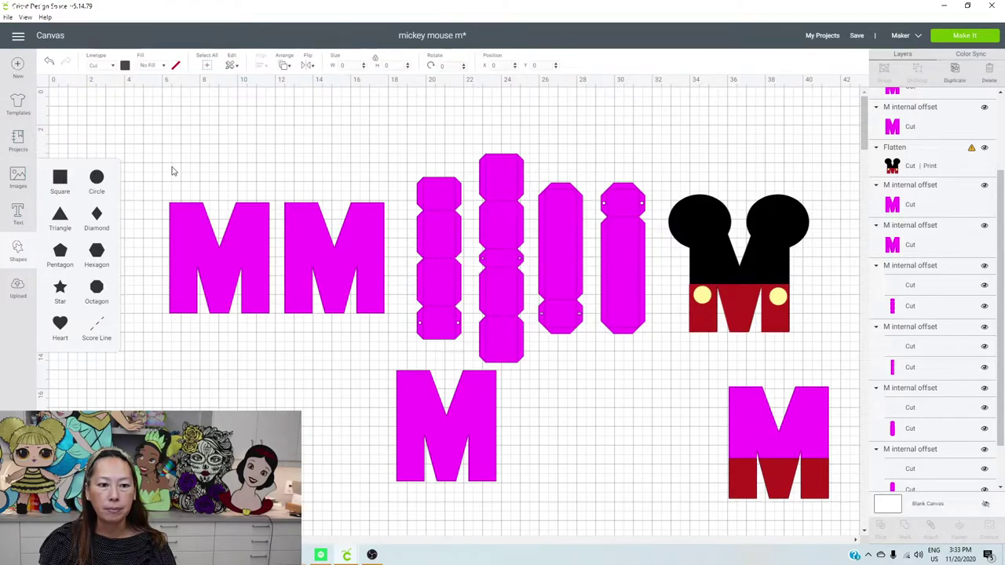
pyautogui.click(60, 177)
pyautogui.moveTo(140, 171); pyautogui.dragTo(453, 473)
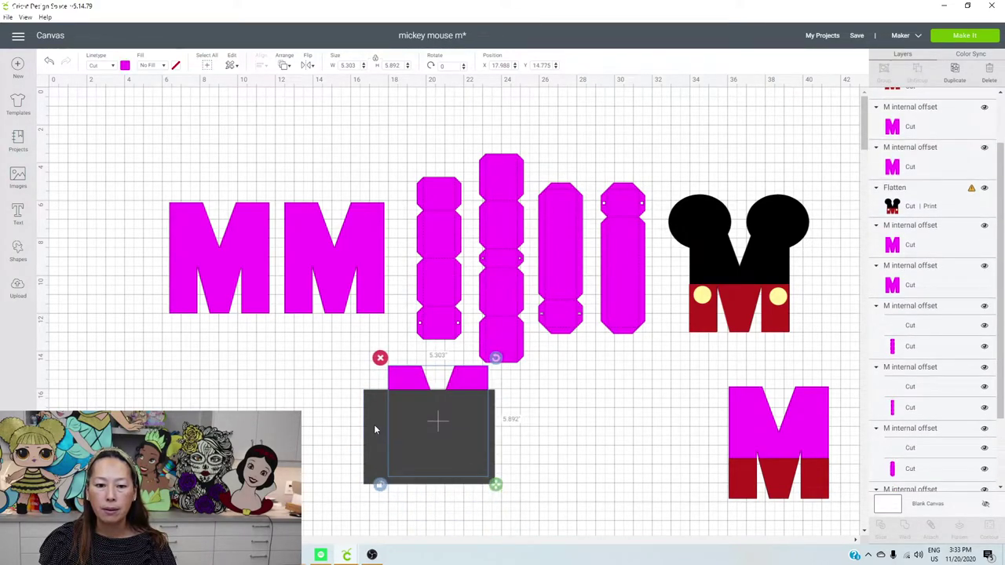
pyautogui.click(374, 429)
pyautogui.moveTo(374, 416); pyautogui.dragTo(395, 460)
# Slice the M with the square and move the leftover square piece aside
pyautogui.click(339, 462)
pyautogui.moveTo(336, 423); pyautogui.dragTo(500, 480)
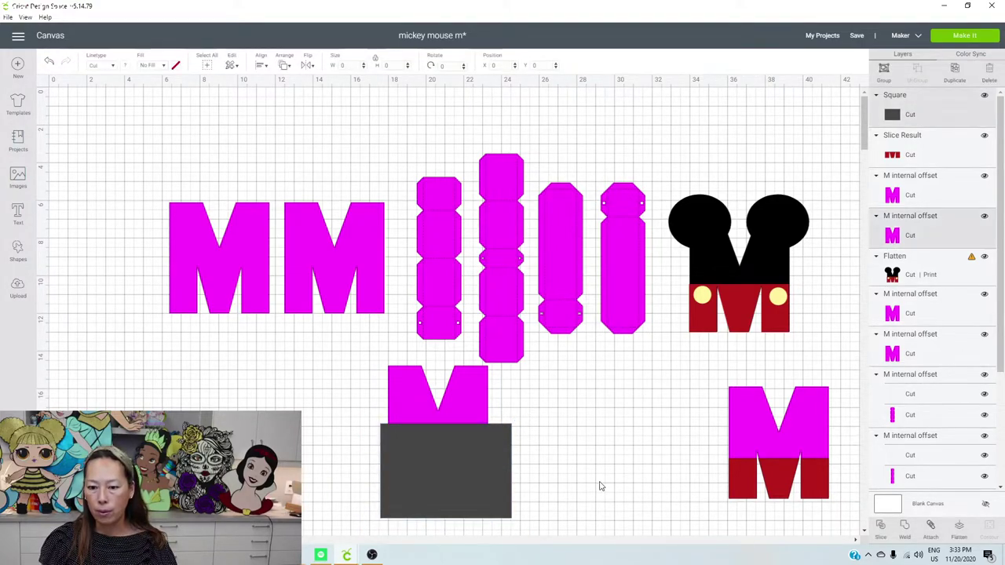
pyautogui.click(881, 528)
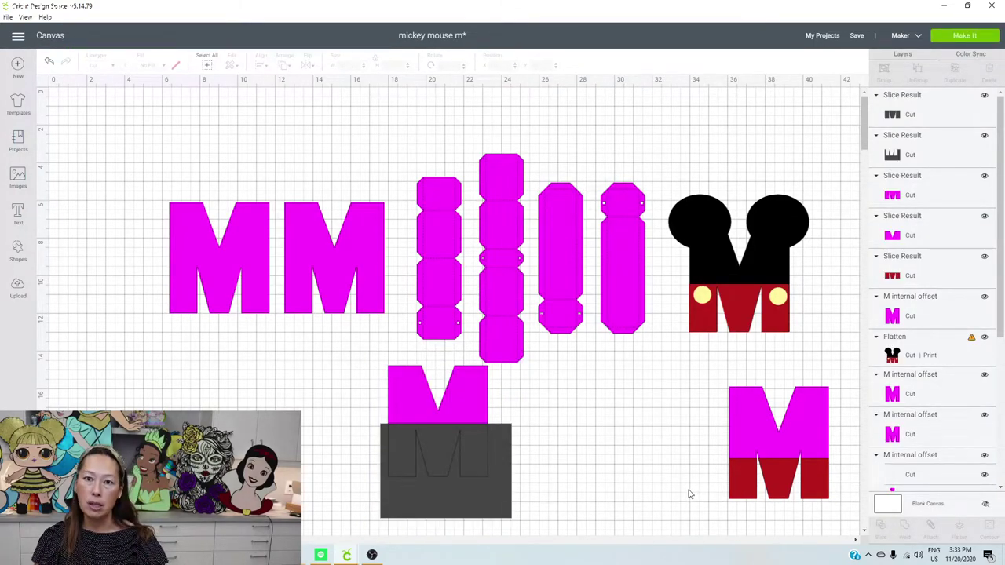
pyautogui.moveTo(422, 487); pyautogui.dragTo(625, 494)
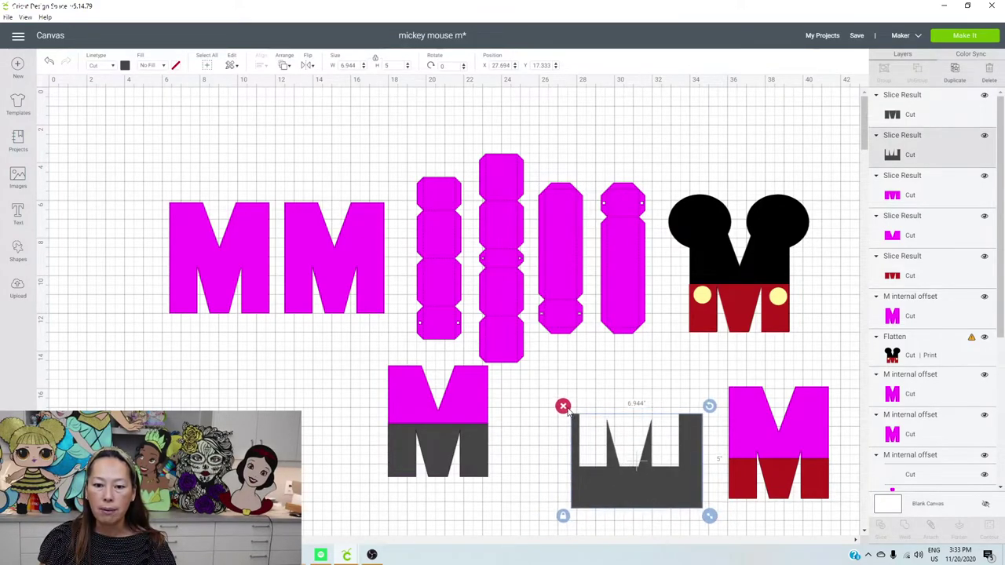
# Delete the leftover square piece and recolour the lower M slice red
pyautogui.press('Delete')
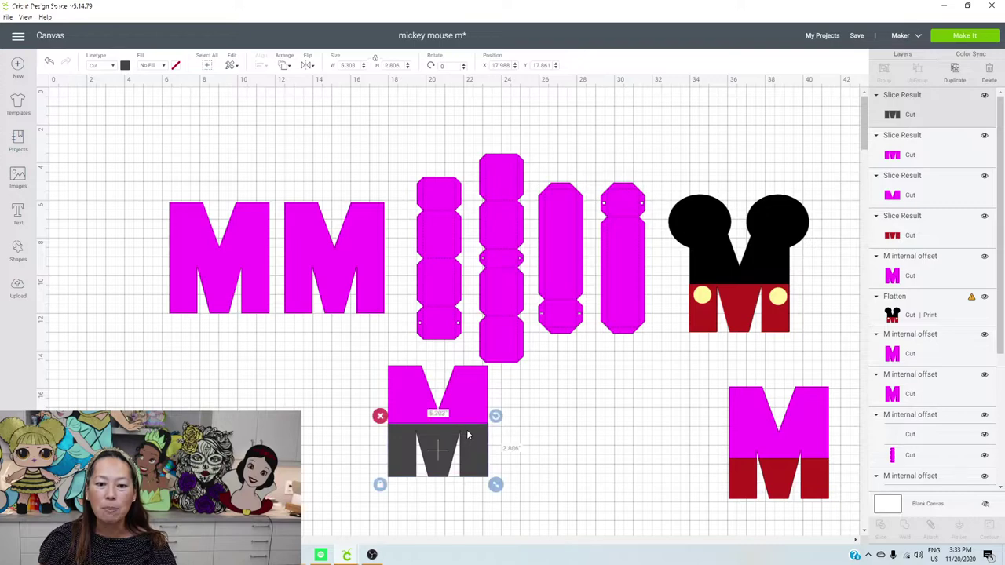
pyautogui.moveTo(467, 437); pyautogui.dragTo(613, 409)
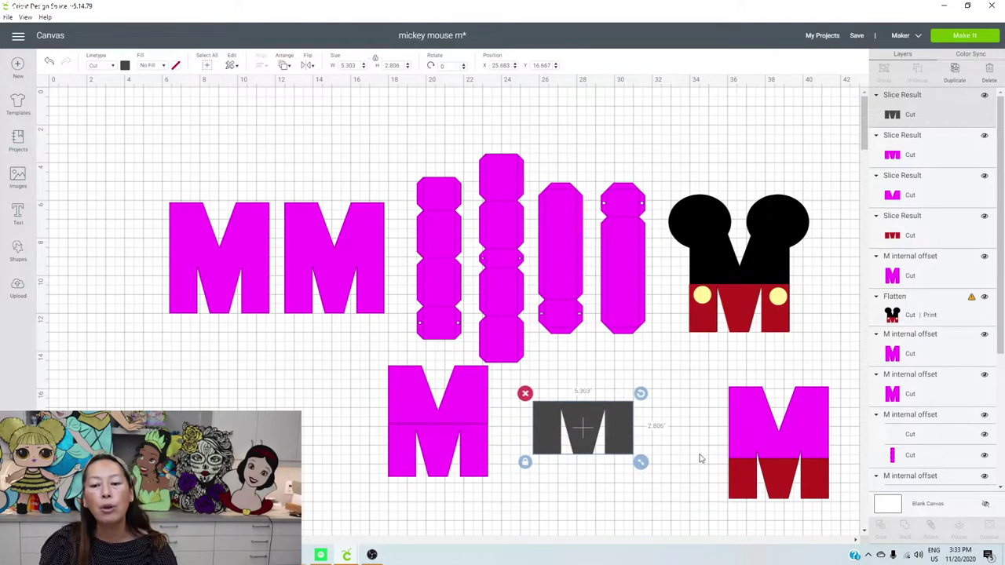
pyautogui.click(783, 480)
pyautogui.moveTo(782, 482); pyautogui.dragTo(759, 483)
pyautogui.click(593, 407)
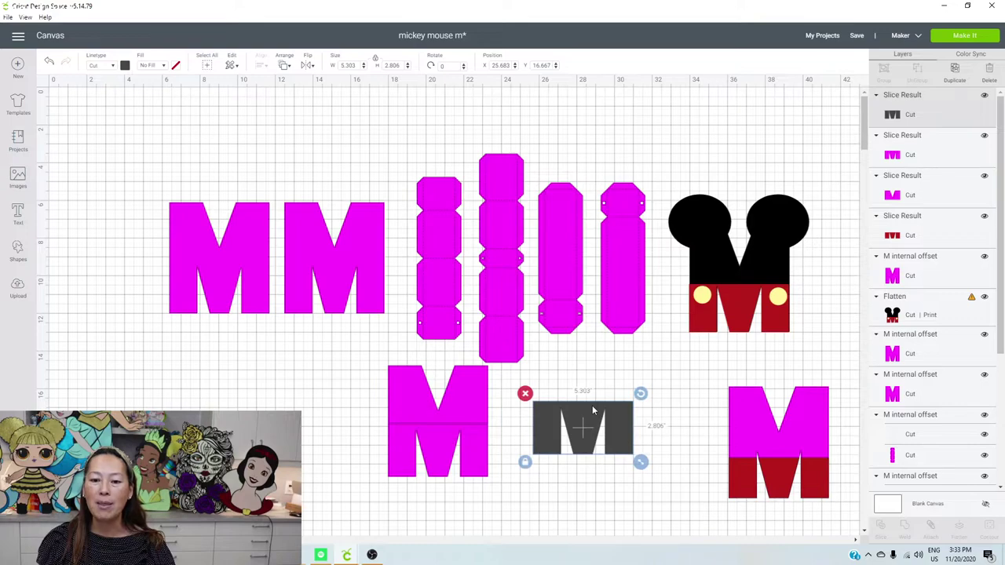
pyautogui.click(125, 66)
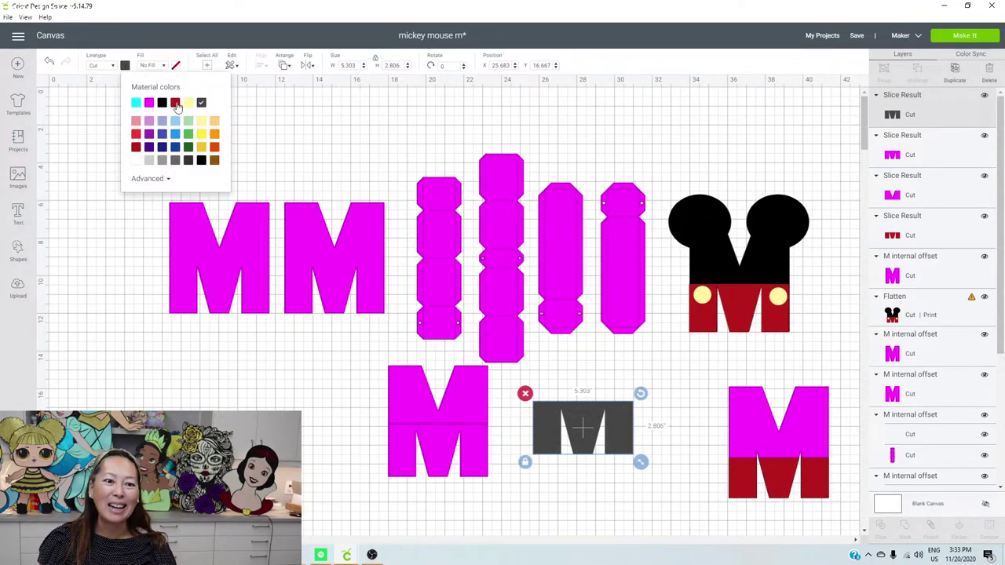
pyautogui.click(173, 104)
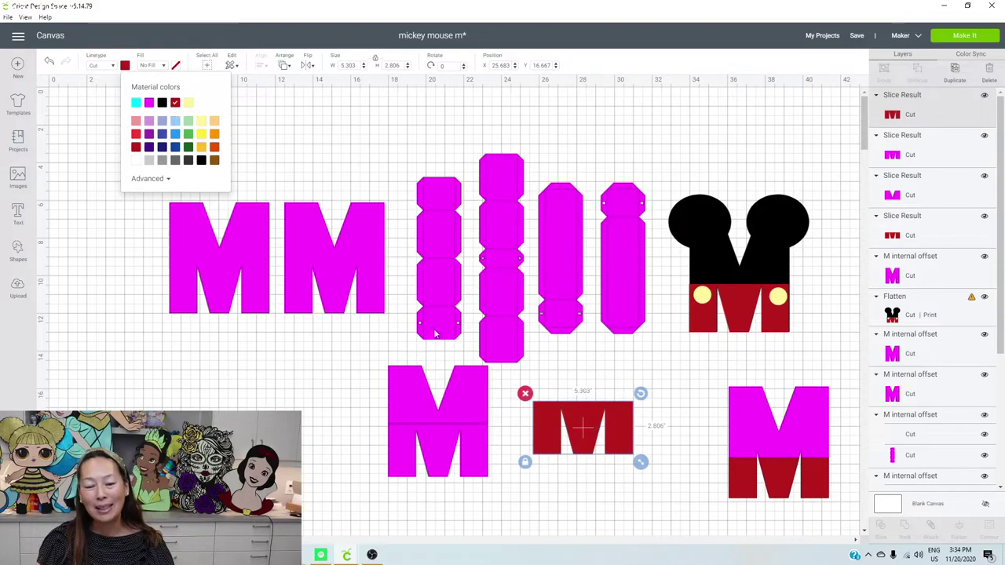
pyautogui.click(352, 415)
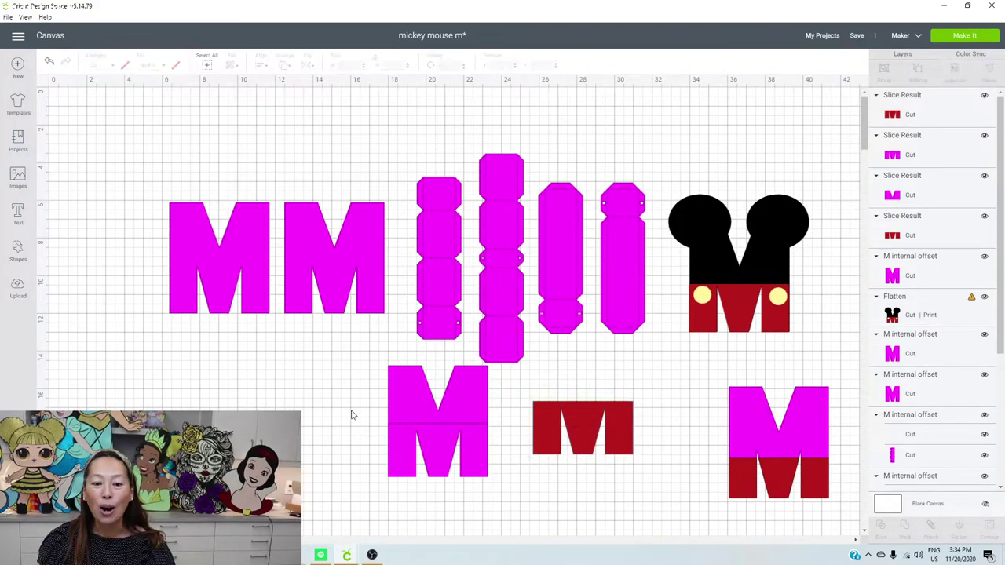
# Weld the magenta pieces into one M and layer the red piece in front on its bottom half
pyautogui.moveTo(352, 405); pyautogui.dragTo(444, 459)
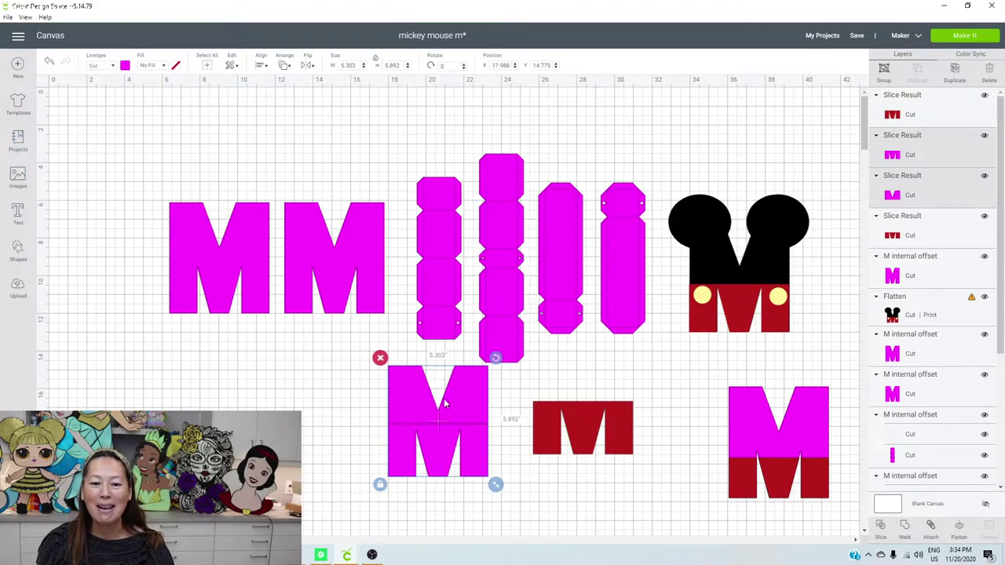
pyautogui.click(904, 528)
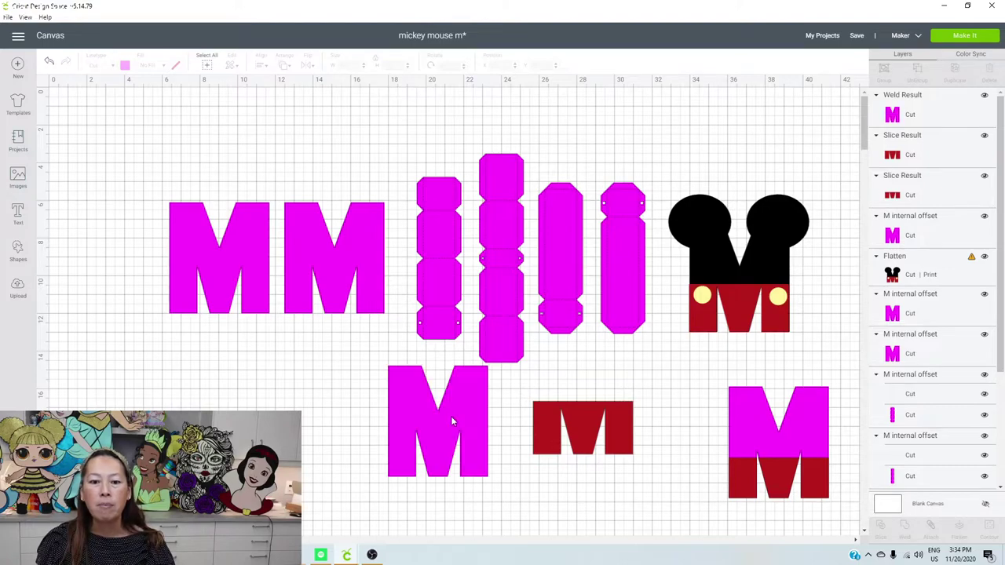
pyautogui.click(451, 416)
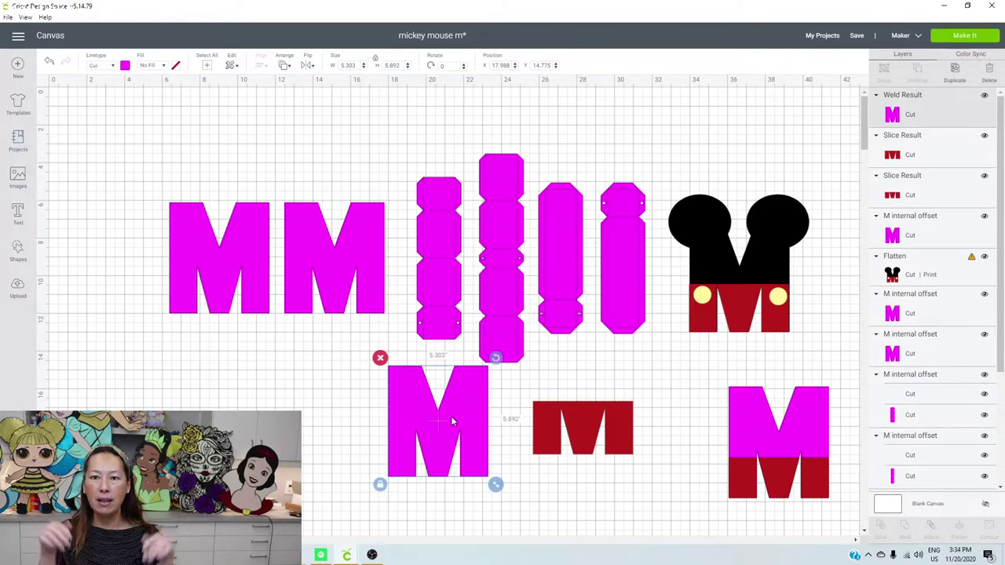
pyautogui.click(631, 430)
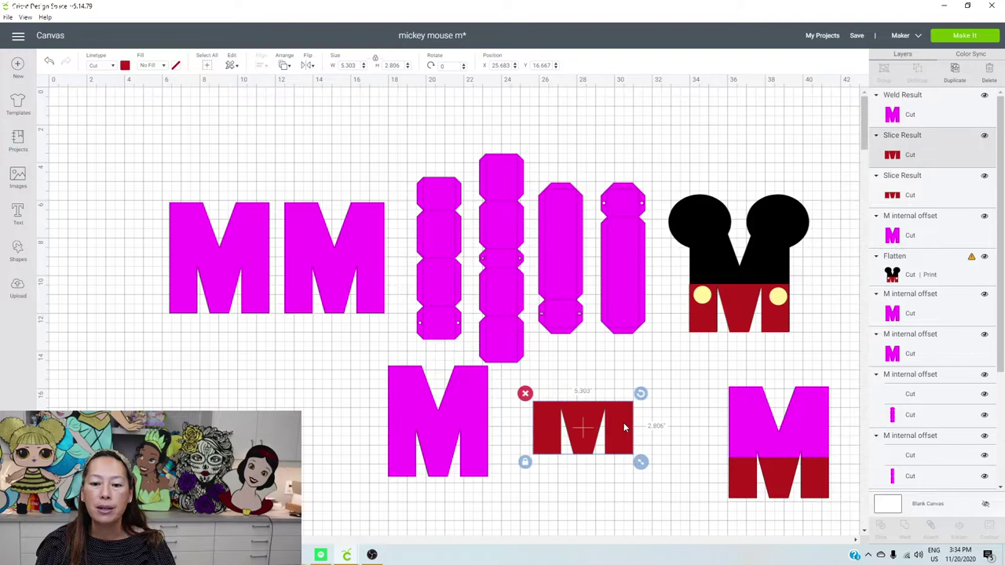
pyautogui.moveTo(625, 428); pyautogui.dragTo(469, 446)
pyautogui.click(283, 66)
pyautogui.click(294, 129)
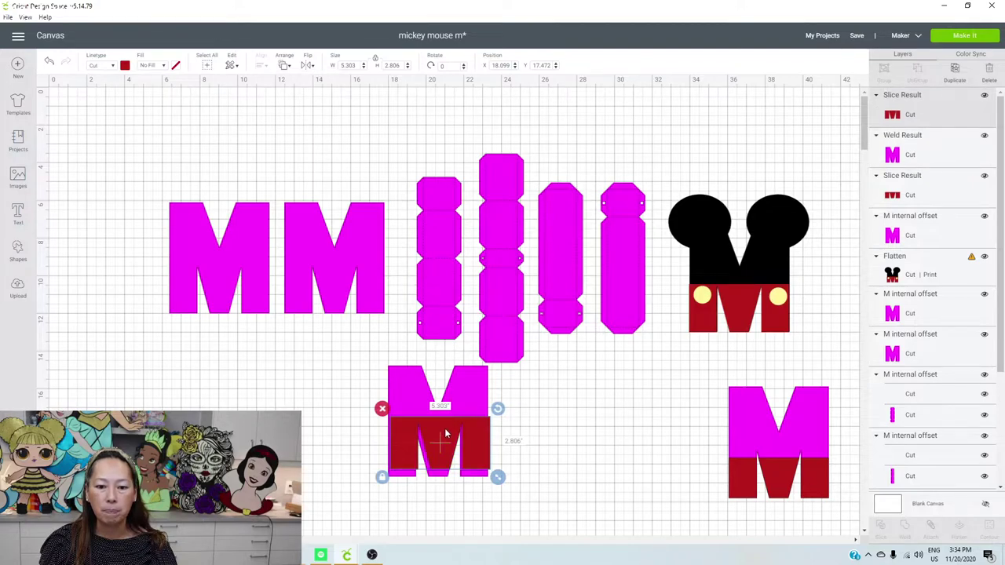
pyautogui.moveTo(445, 434); pyautogui.dragTo(441, 443)
pyautogui.click(18, 248)
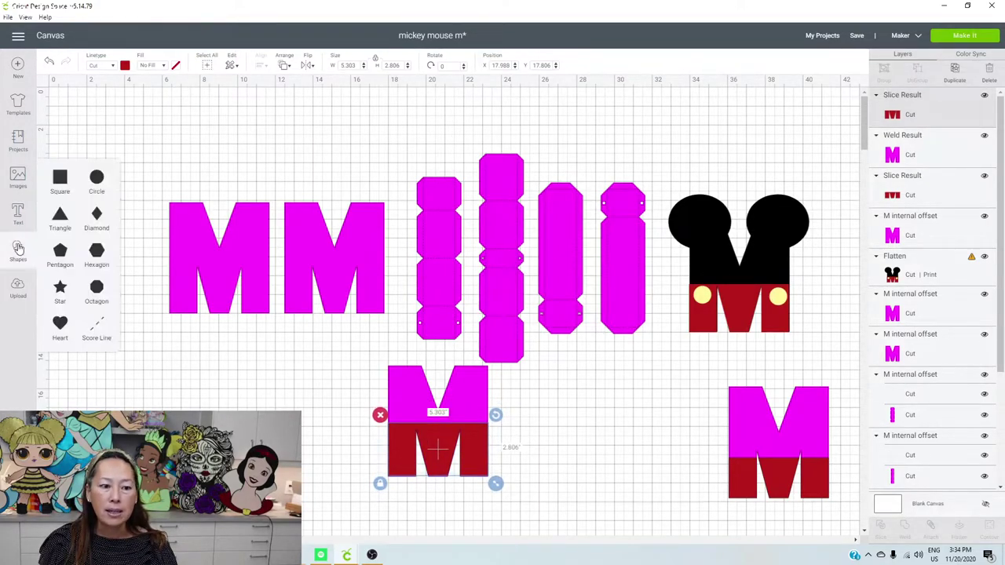
# Add a circle beside the lower-left M and shrink it to a 0.944" button
pyautogui.click(93, 183)
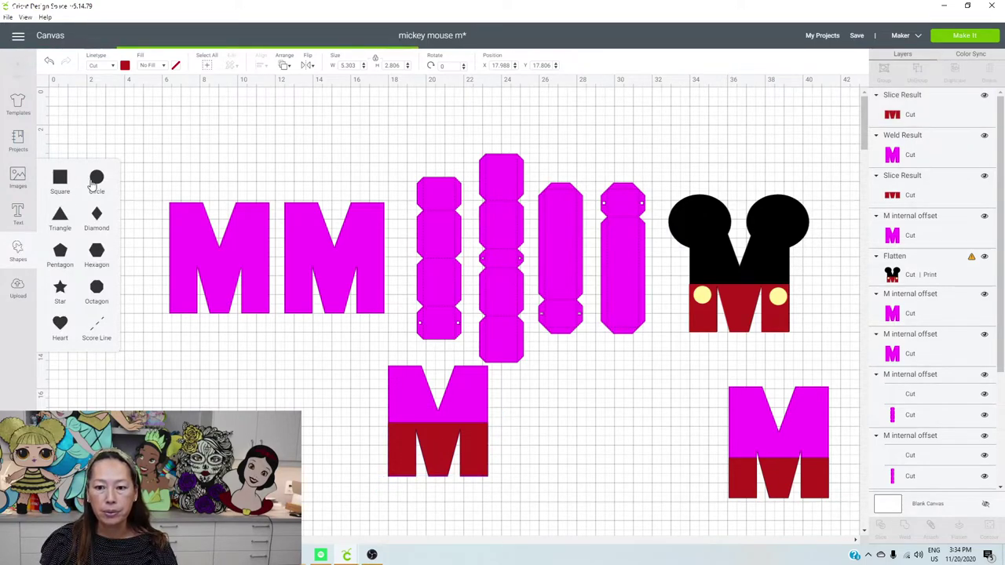
pyautogui.moveTo(144, 181); pyautogui.dragTo(322, 447)
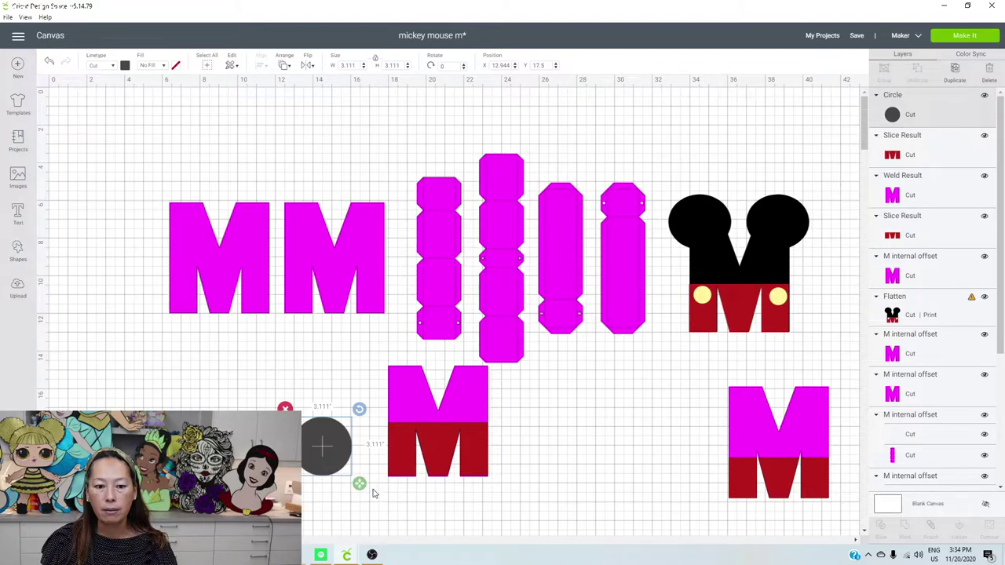
pyautogui.moveTo(359, 484); pyautogui.dragTo(326, 458)
pyautogui.click(50, 64)
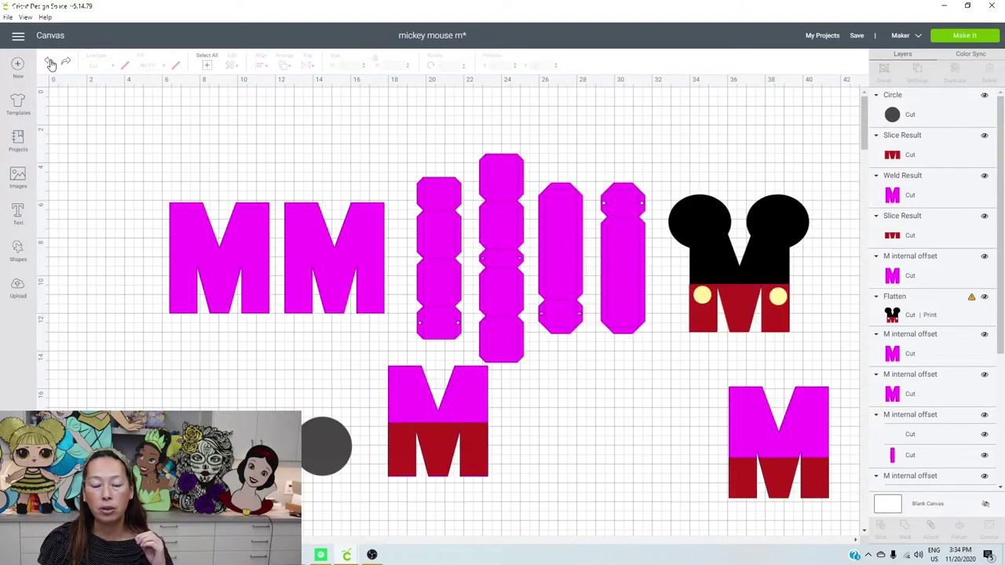
pyautogui.click(337, 434)
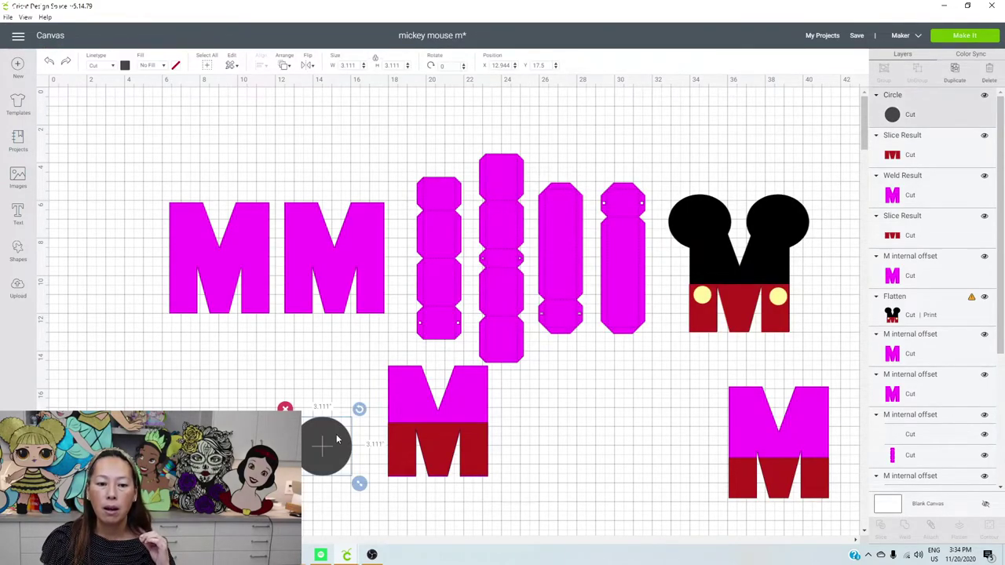
pyautogui.moveTo(361, 487); pyautogui.dragTo(404, 444)
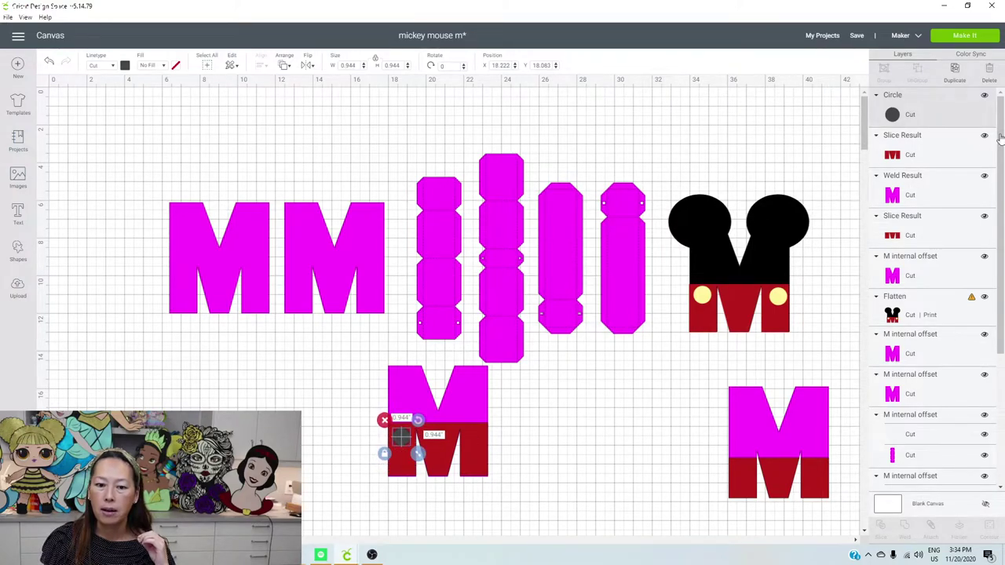
# Duplicate the button circle and place the copy on the red pants
pyautogui.click(955, 70)
pyautogui.moveTo(398, 440); pyautogui.dragTo(481, 446)
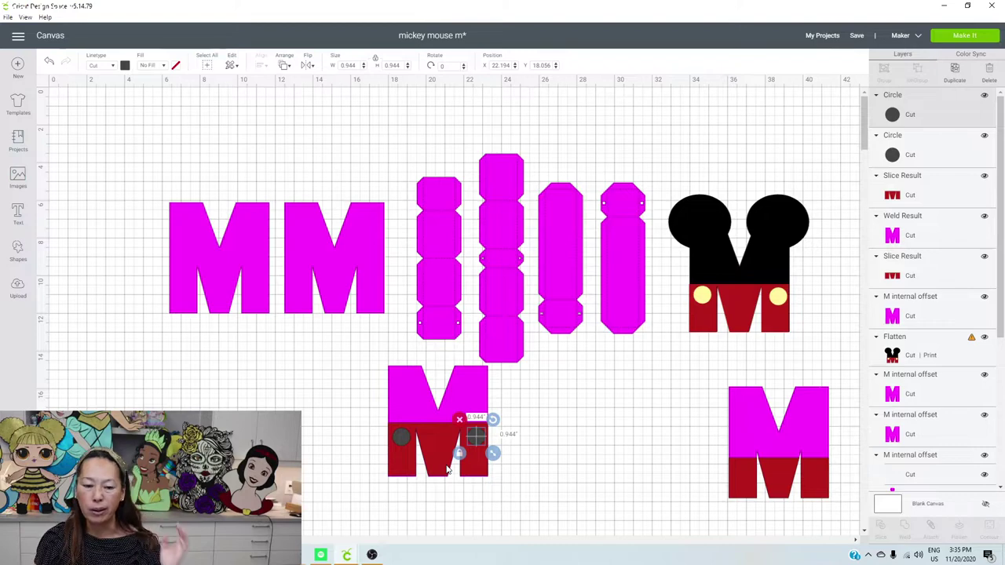
pyautogui.click(531, 440)
pyautogui.click(474, 441)
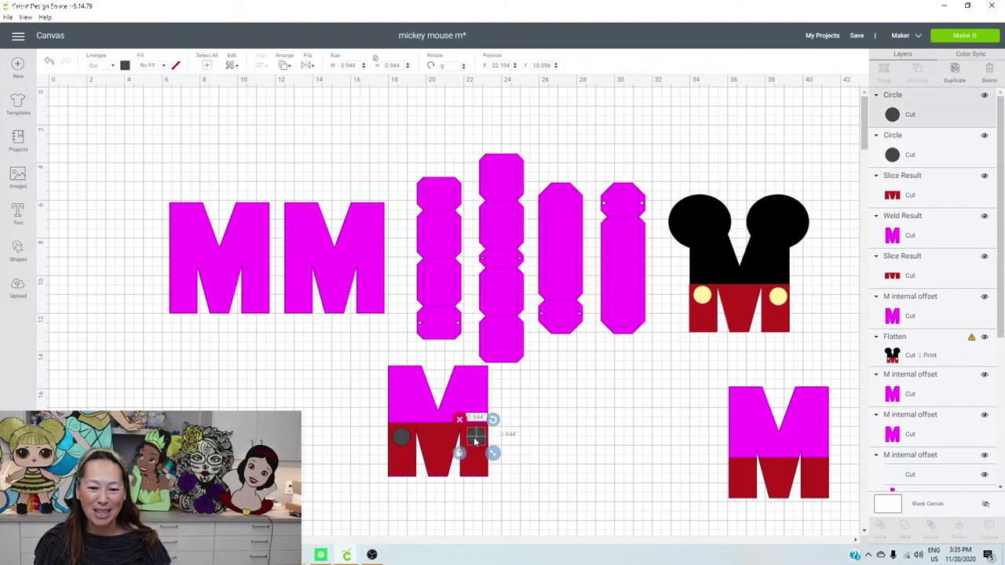
# Color both button circles yellow
pyautogui.keyDown('shift'); pyautogui.click(408, 443); pyautogui.keyUp('shift')
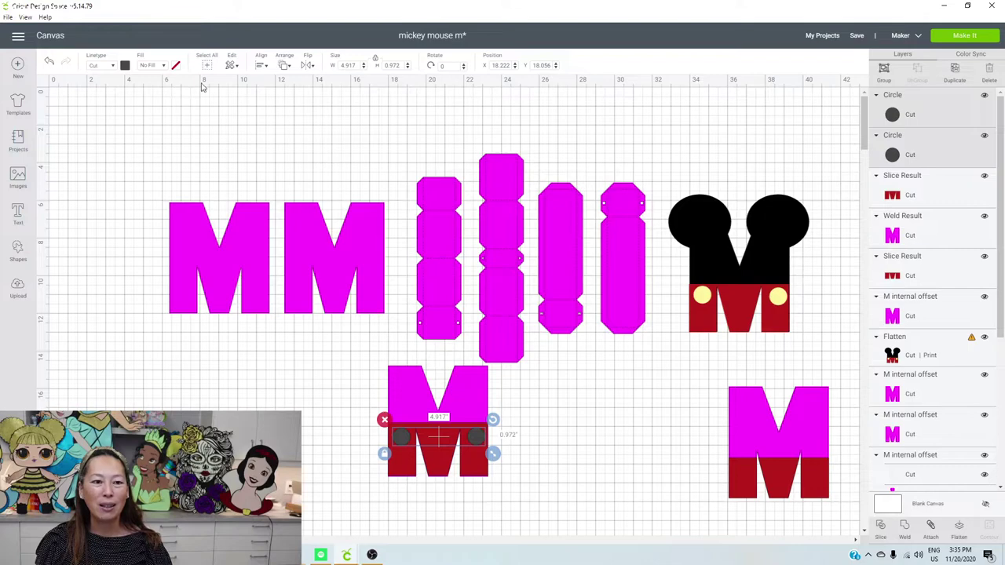
pyautogui.click(124, 67)
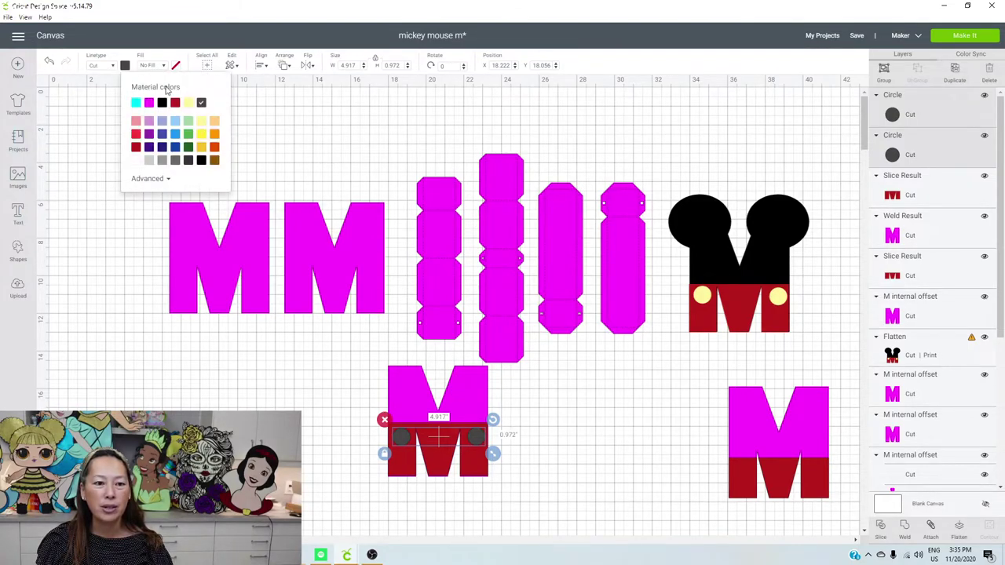
pyautogui.click(202, 136)
pyautogui.click(601, 420)
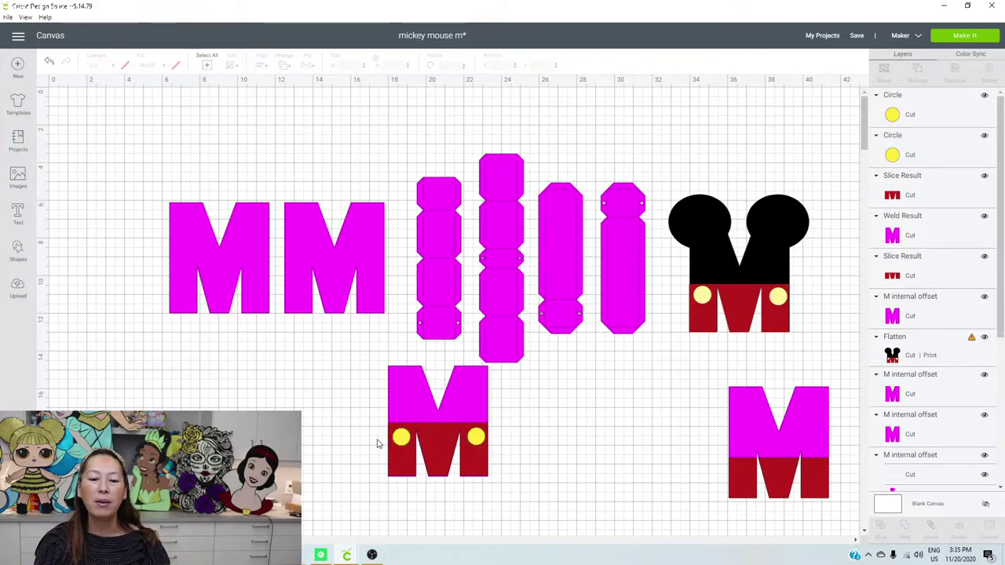
# Change the welded M above the red pants to black
pyautogui.click(463, 380)
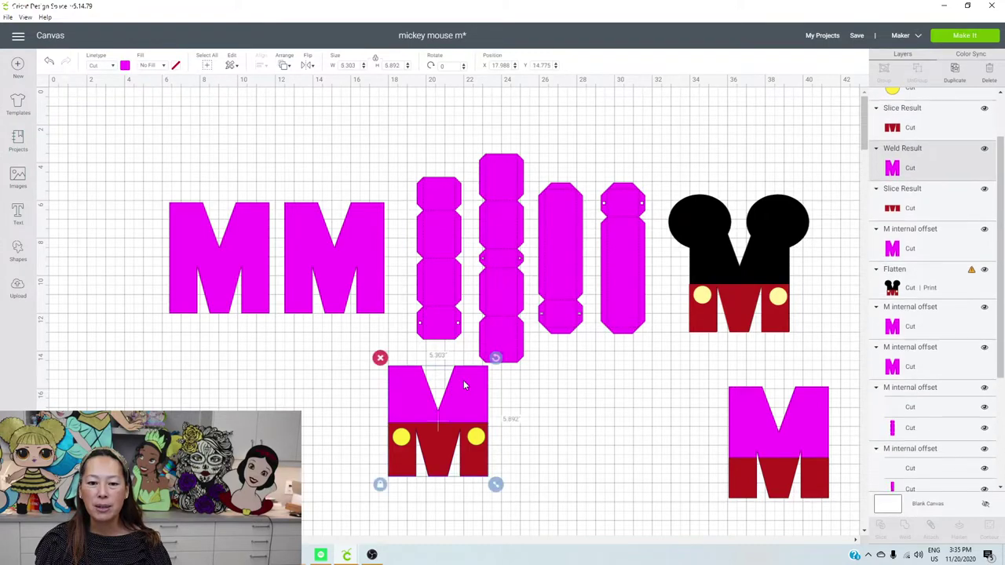
pyautogui.click(126, 68)
pyautogui.click(162, 103)
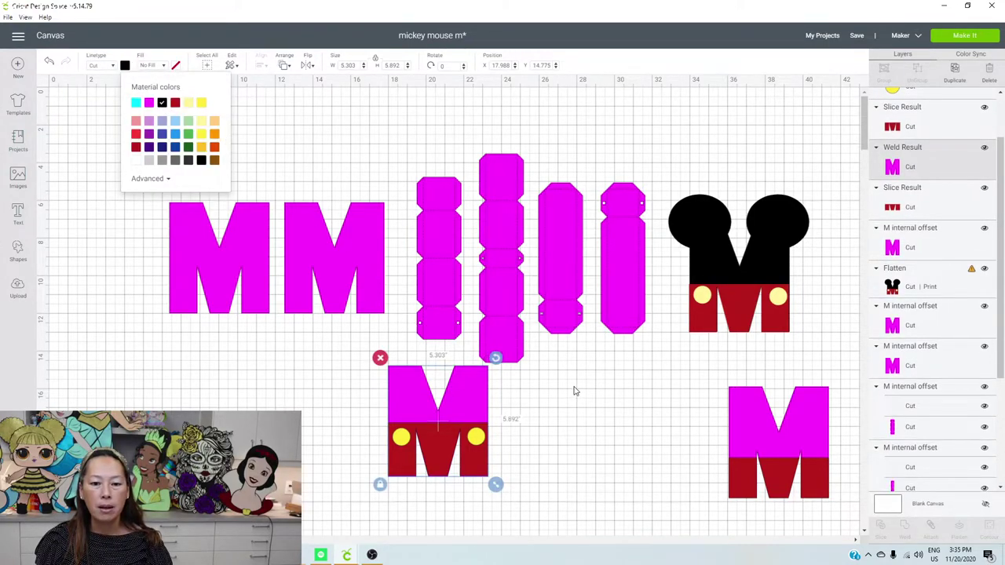
pyautogui.click(578, 419)
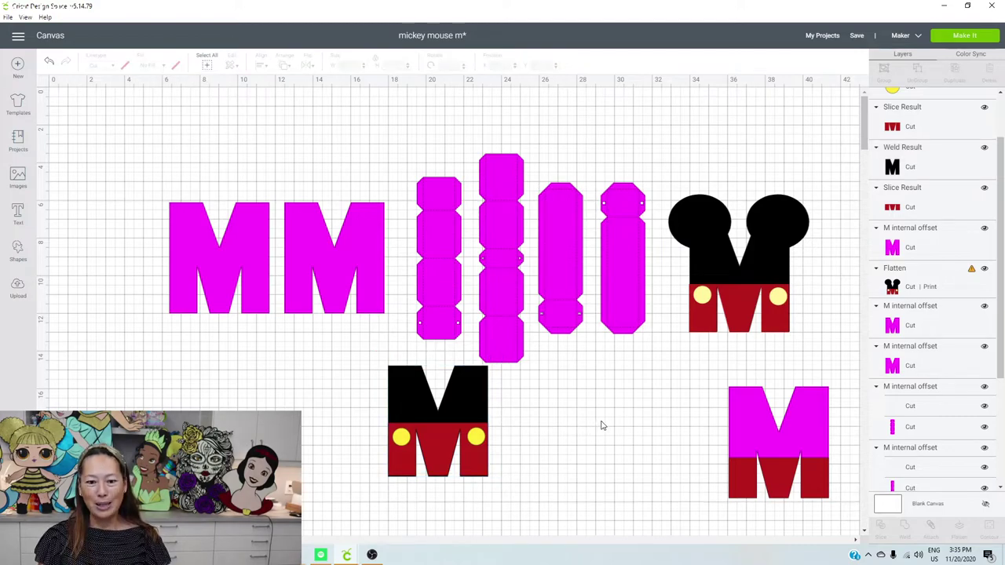
pyautogui.click(18, 251)
# Make a 3.5 x 2.778 oval ear on the black M and duplicate it as the second ear
pyautogui.click(90, 180)
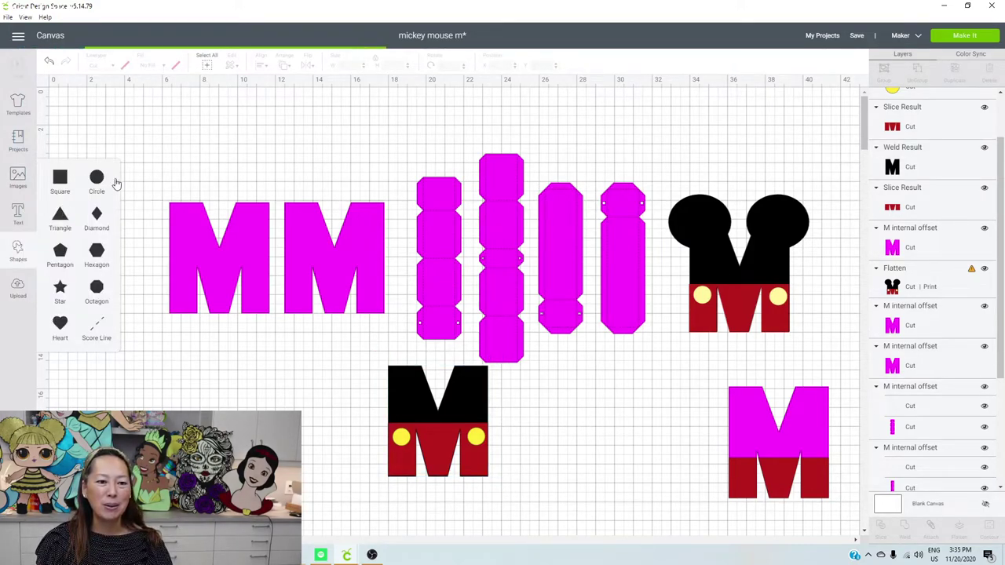
pyautogui.moveTo(154, 192); pyautogui.dragTo(322, 353)
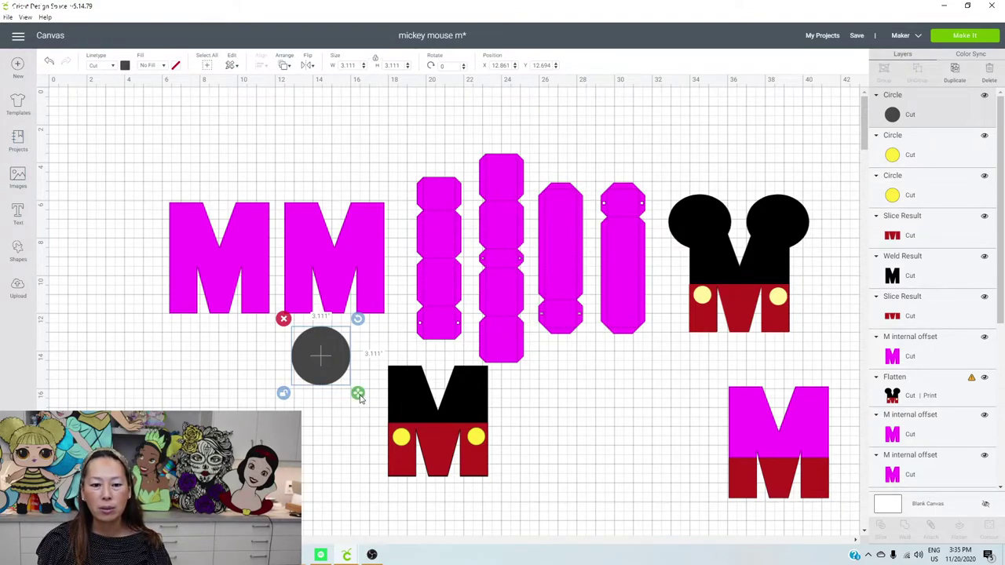
pyautogui.moveTo(359, 394)
pyautogui.mouseDown()
pyautogui.moveTo(366, 403)
pyautogui.moveTo(366, 388)
pyautogui.mouseUp()
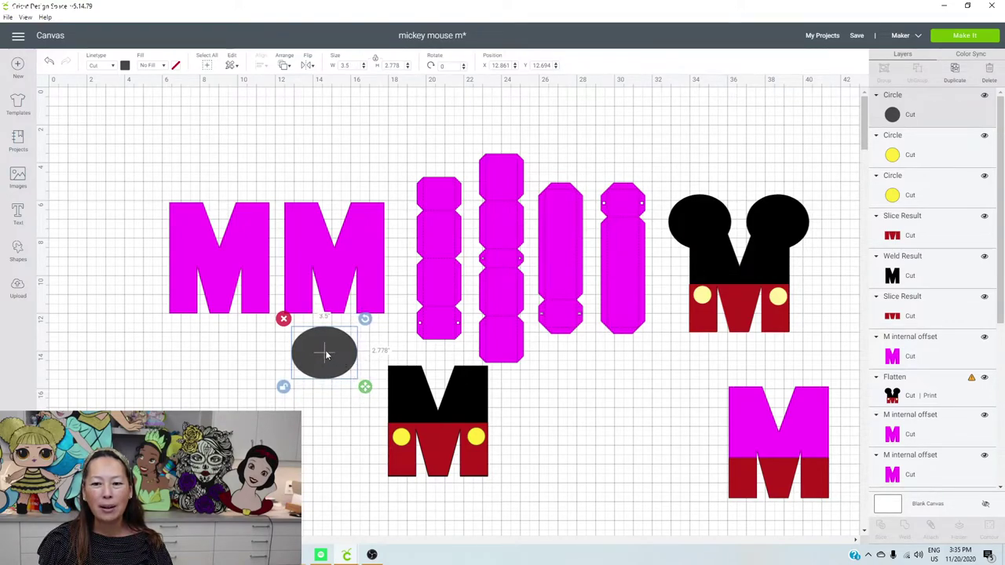
pyautogui.moveTo(330, 352); pyautogui.dragTo(414, 376)
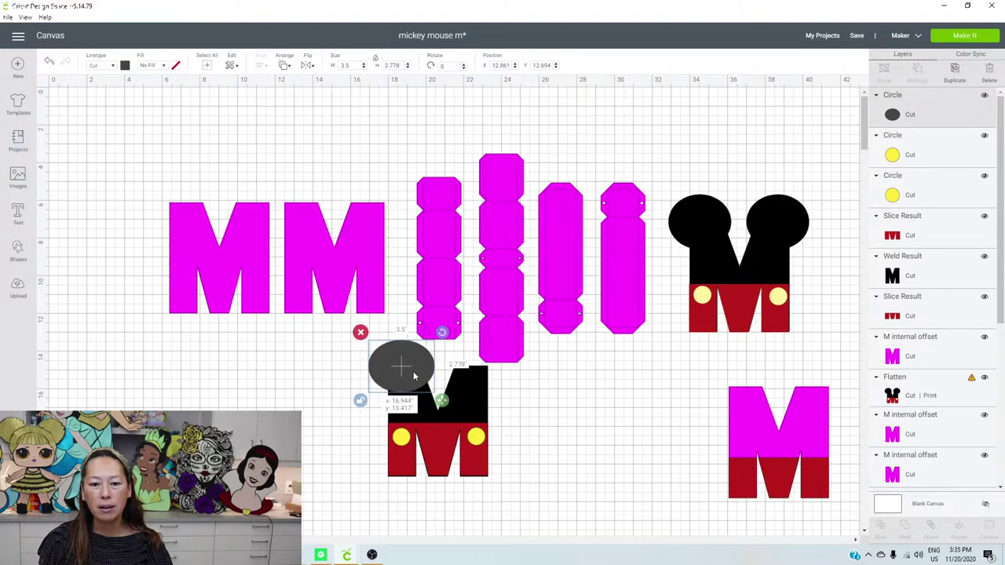
pyautogui.click(955, 70)
pyautogui.moveTo(374, 357); pyautogui.dragTo(452, 370)
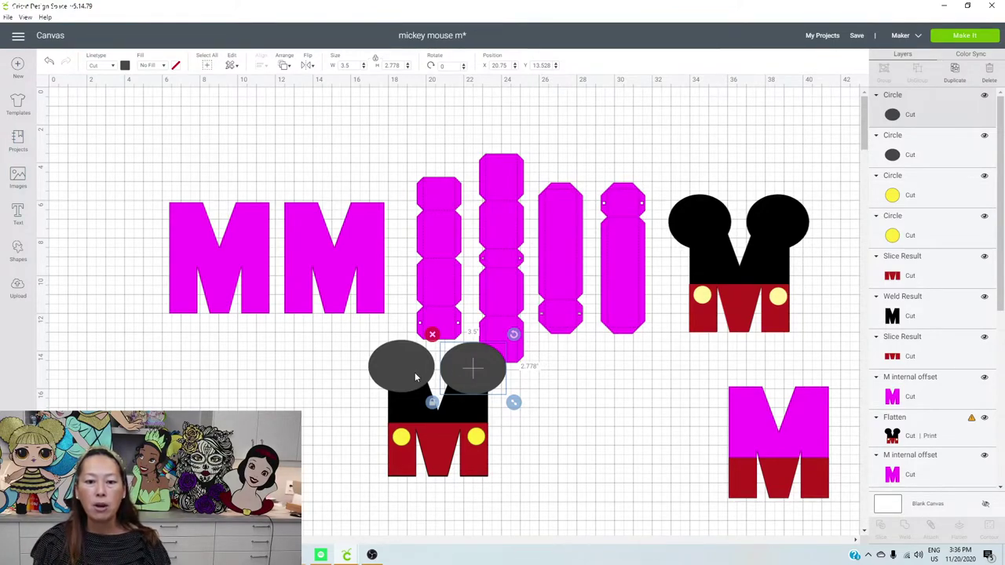
# Center the two ears vertically and weld them with the black M
pyautogui.keyDown('shift'); pyautogui.click(415, 372); pyautogui.keyUp('shift')
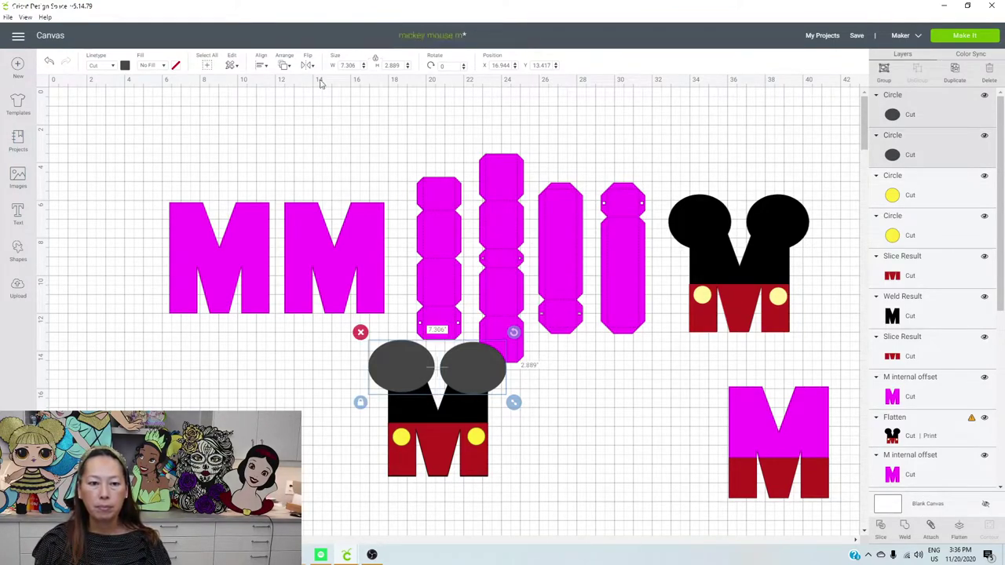
pyautogui.click(263, 66)
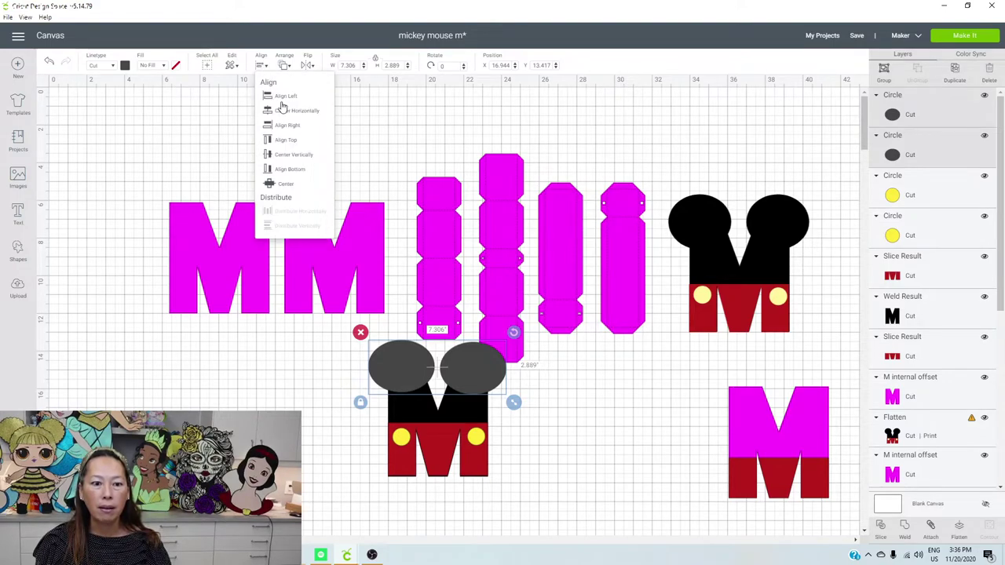
pyautogui.click(309, 158)
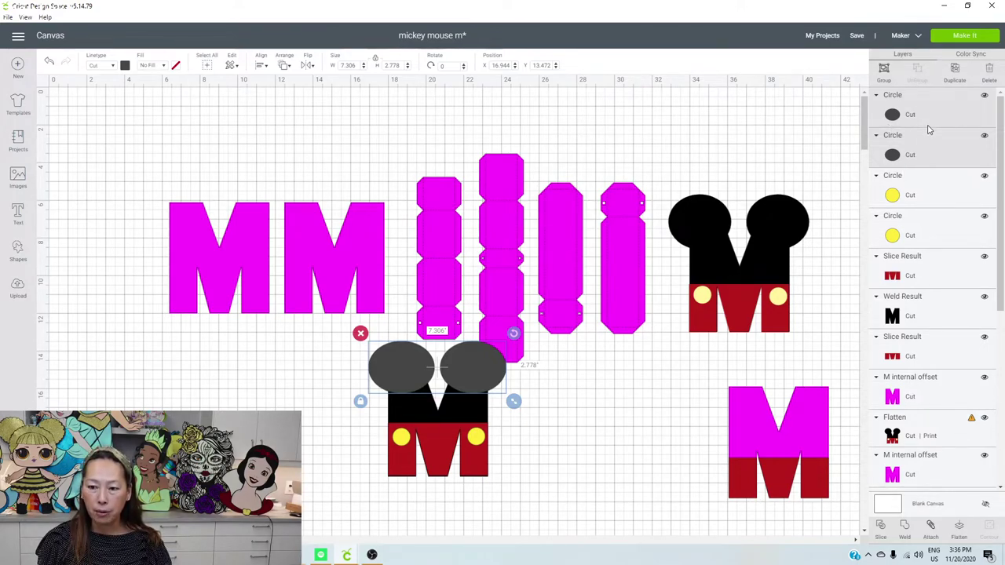
pyautogui.keyDown('shift'); pyautogui.click(925, 316); pyautogui.keyUp('shift')
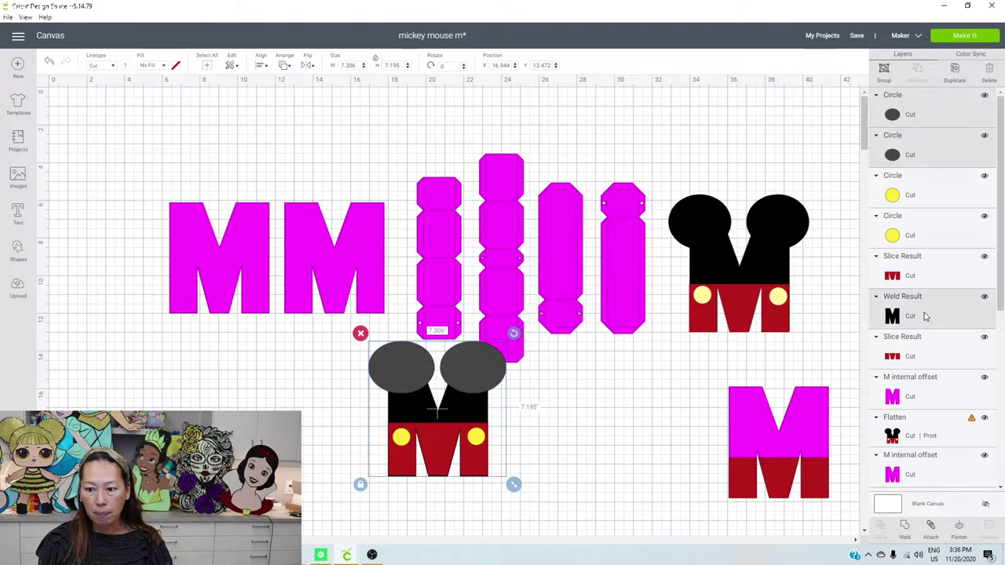
pyautogui.click(907, 527)
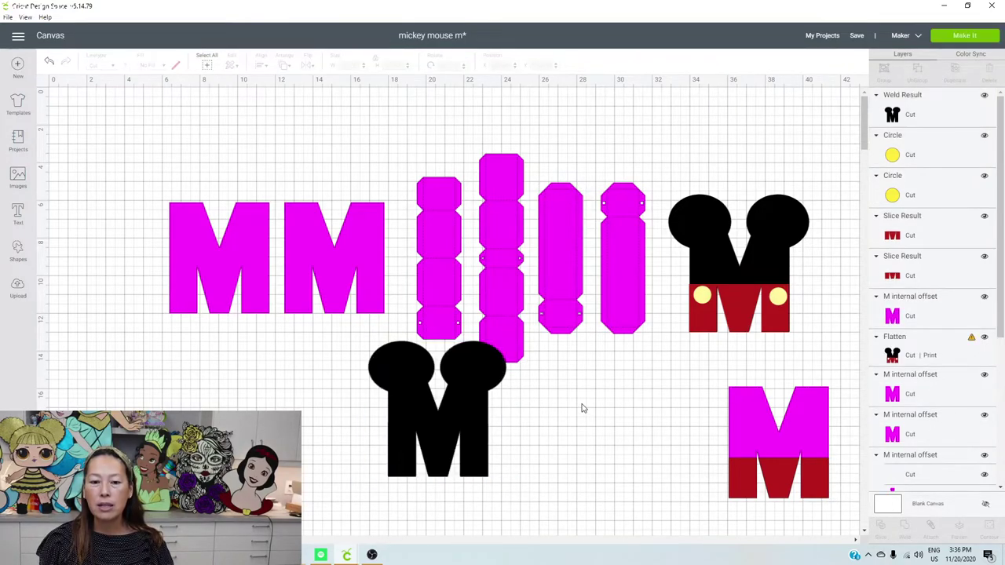
# Send the eared black M behind the pants and move the finished Mickey M left
pyautogui.click(459, 396)
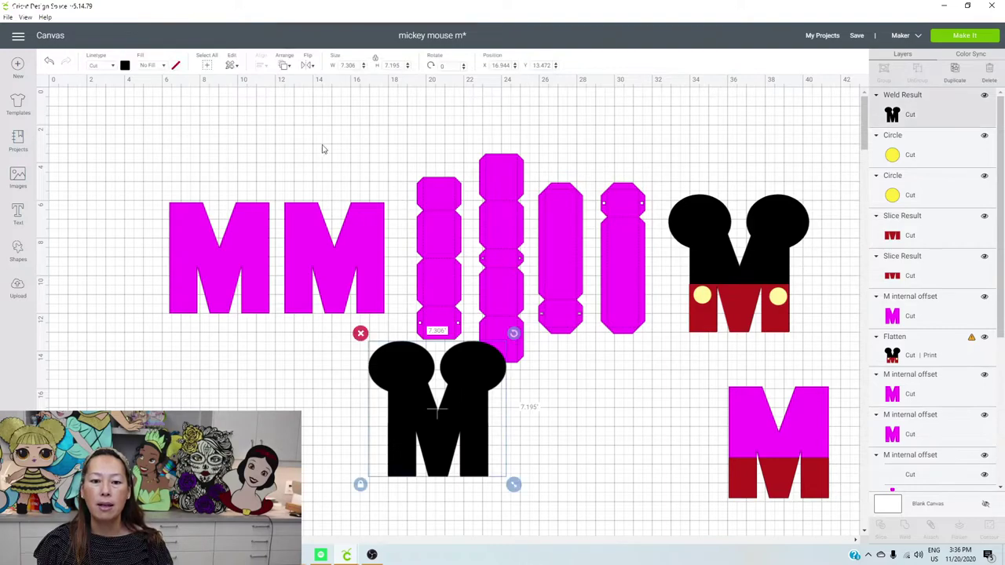
pyautogui.click(284, 67)
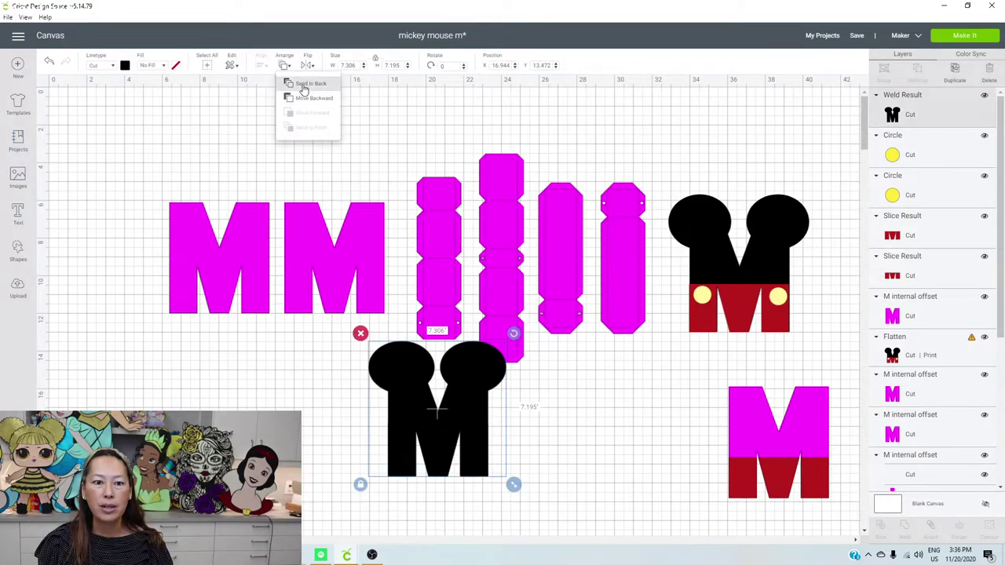
pyautogui.click(303, 91)
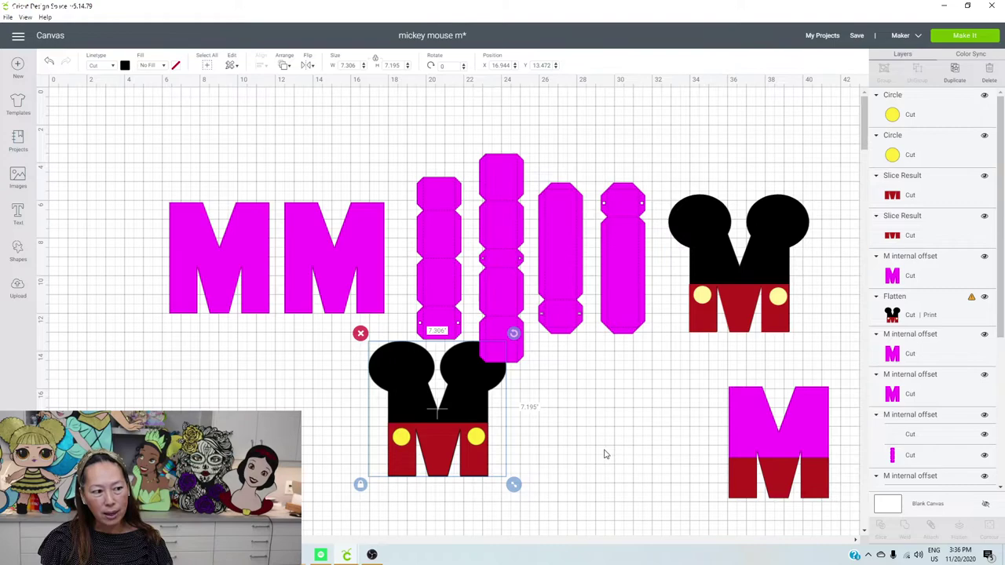
pyautogui.click(573, 449)
pyautogui.moveTo(576, 422); pyautogui.dragTo(334, 476)
pyautogui.moveTo(479, 405); pyautogui.dragTo(411, 408)
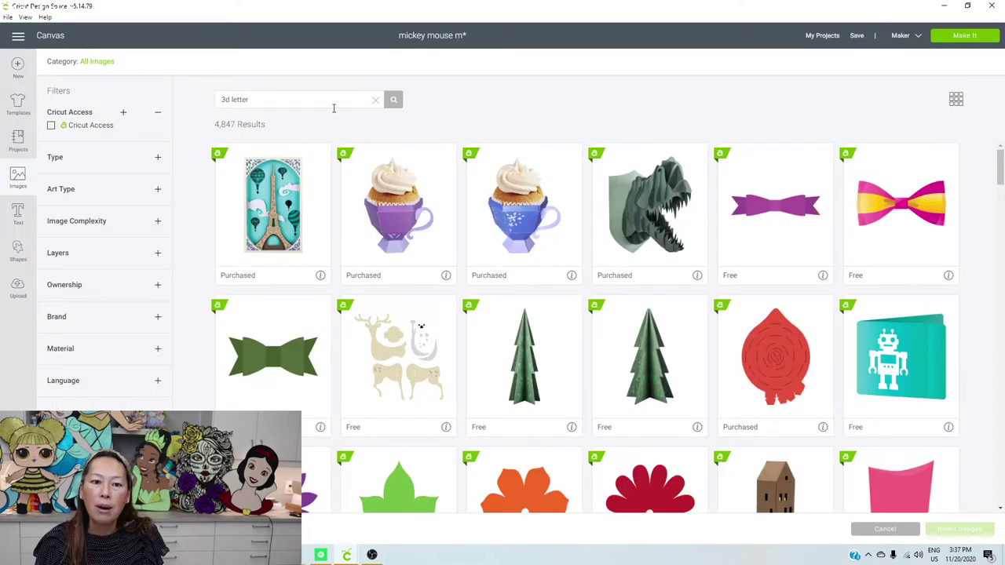
# Search images for 'mickey mouse' and pick the Mickey head, Shorts and Shoe images
pyautogui.moveTo(315, 103); pyautogui.dragTo(180, 98)
pyautogui.write('mickey mouse')
pyautogui.press('Return')
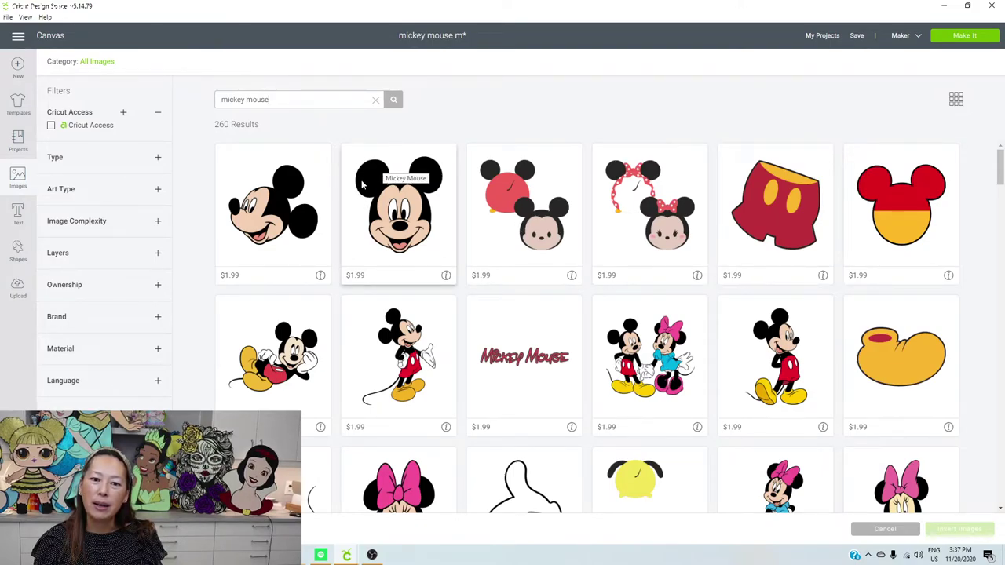
pyautogui.click(405, 202)
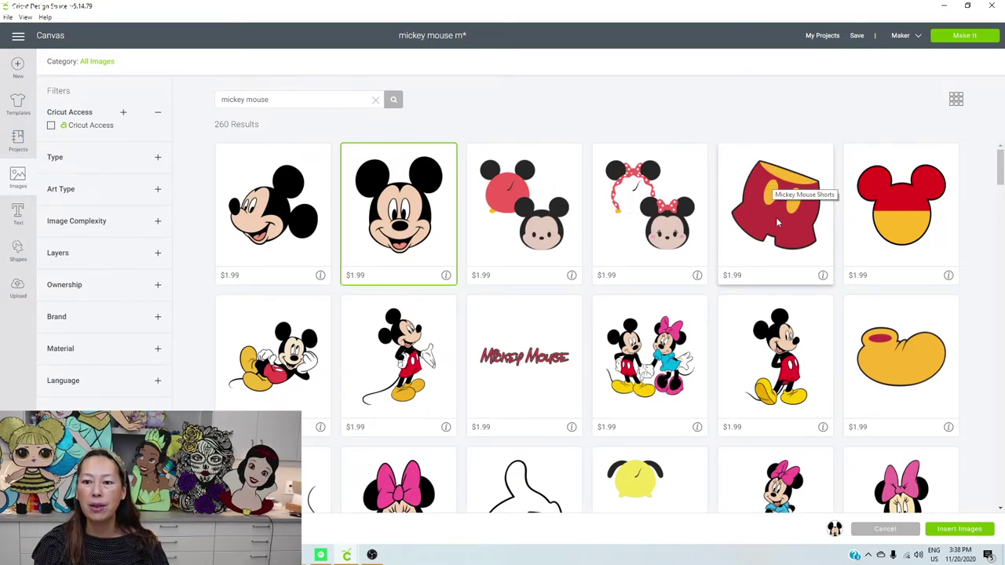
pyautogui.click(792, 245)
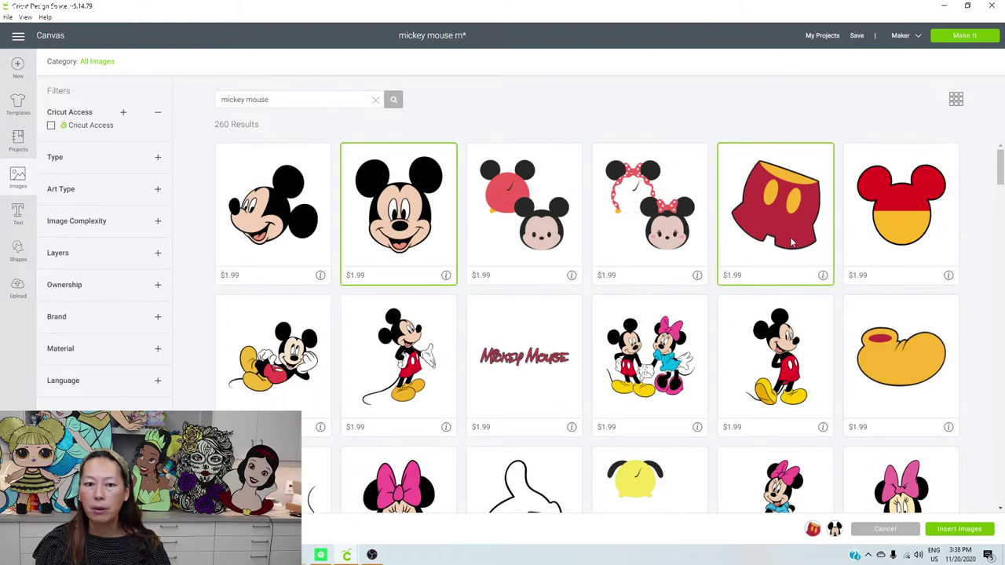
pyautogui.scroll(-3, 792, 244)
pyautogui.click(912, 251)
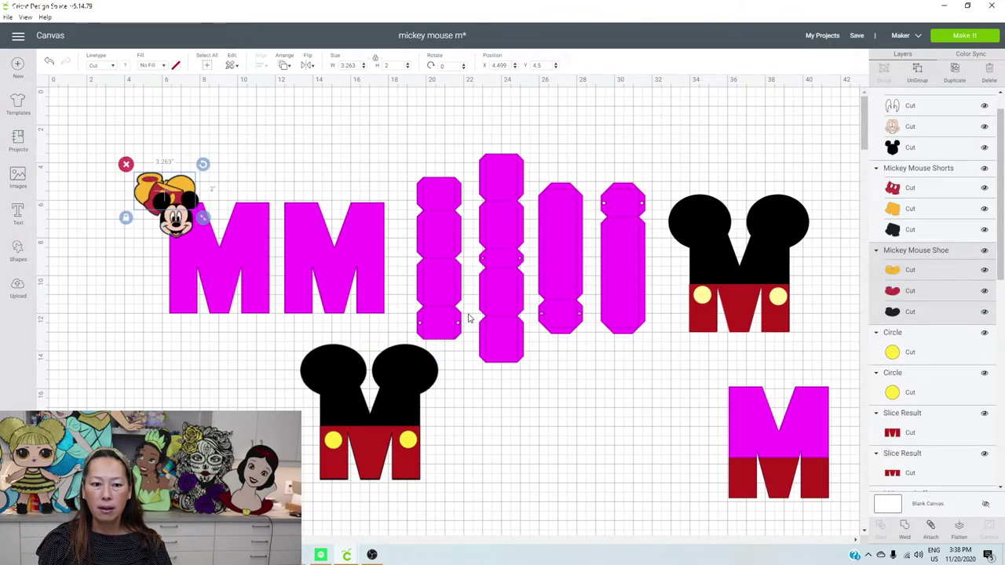
# Duplicate the magenta M and move the copy below the pillar shapes
pyautogui.click(380, 250)
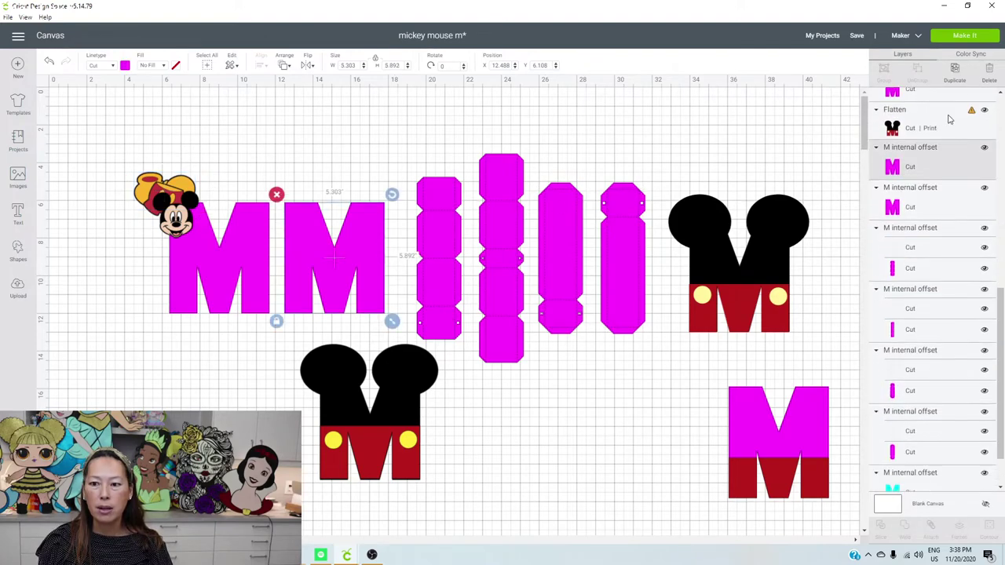
pyautogui.click(965, 77)
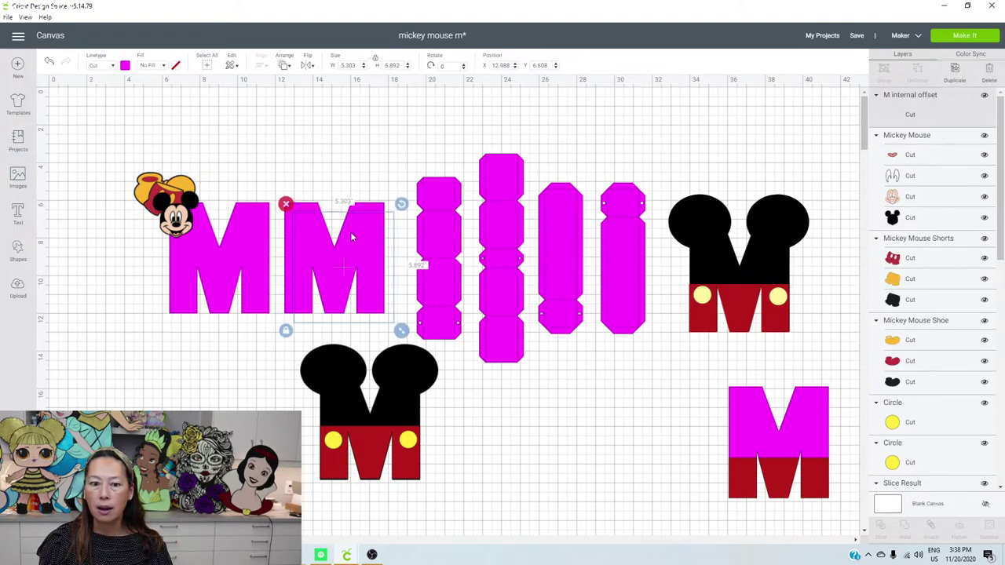
pyautogui.moveTo(372, 257); pyautogui.dragTo(621, 451)
# Enlarge the Mickey head behind the lower M, tilt it 5.46°, and add a circle
pyautogui.click(186, 214)
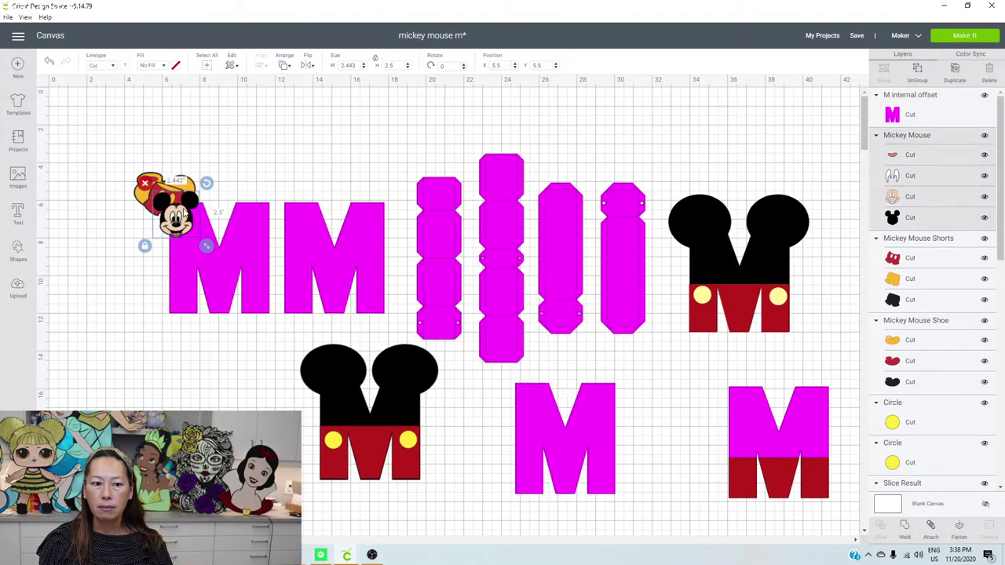
pyautogui.moveTo(209, 242); pyautogui.dragTo(596, 422)
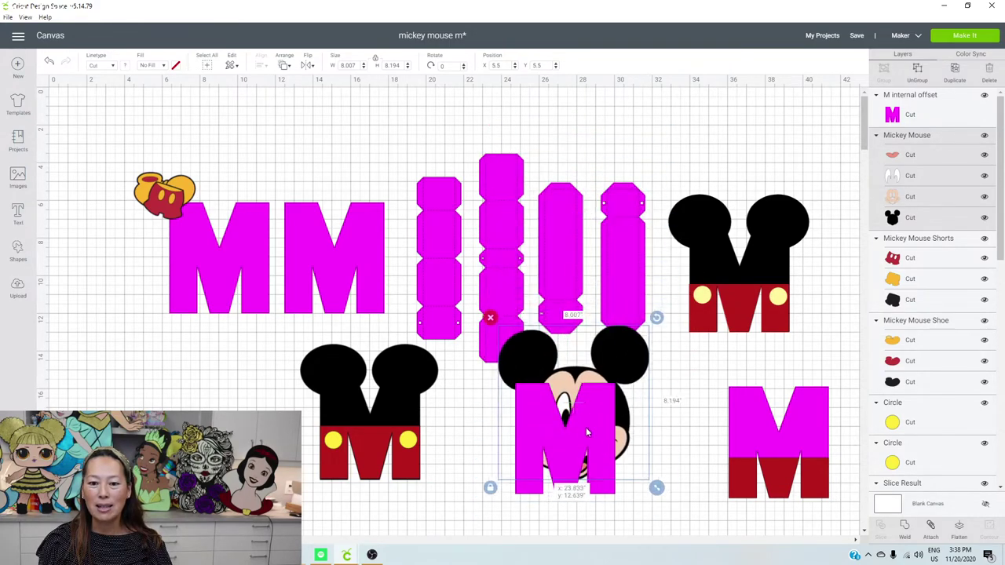
pyautogui.moveTo(585, 429); pyautogui.dragTo(611, 191)
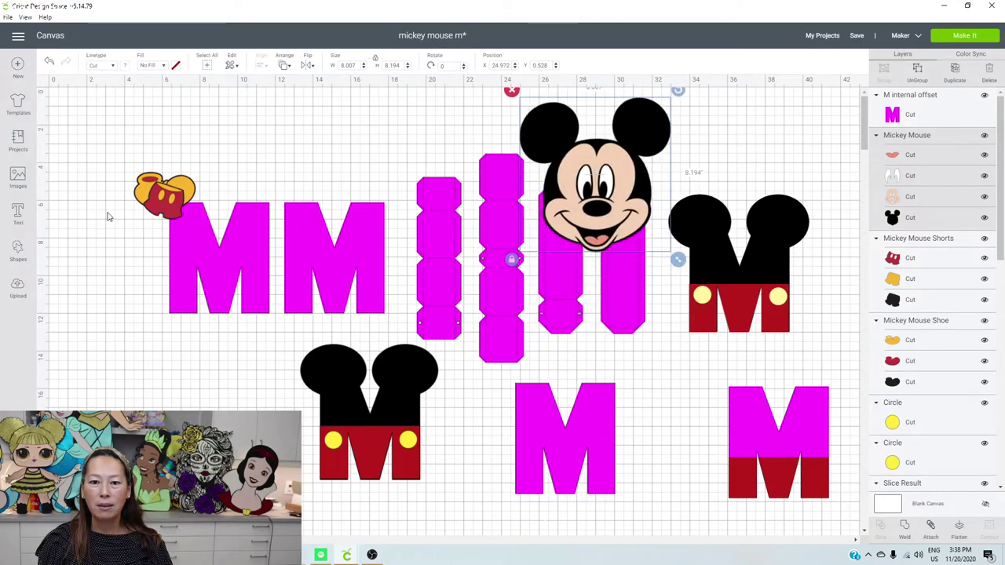
pyautogui.click(17, 251)
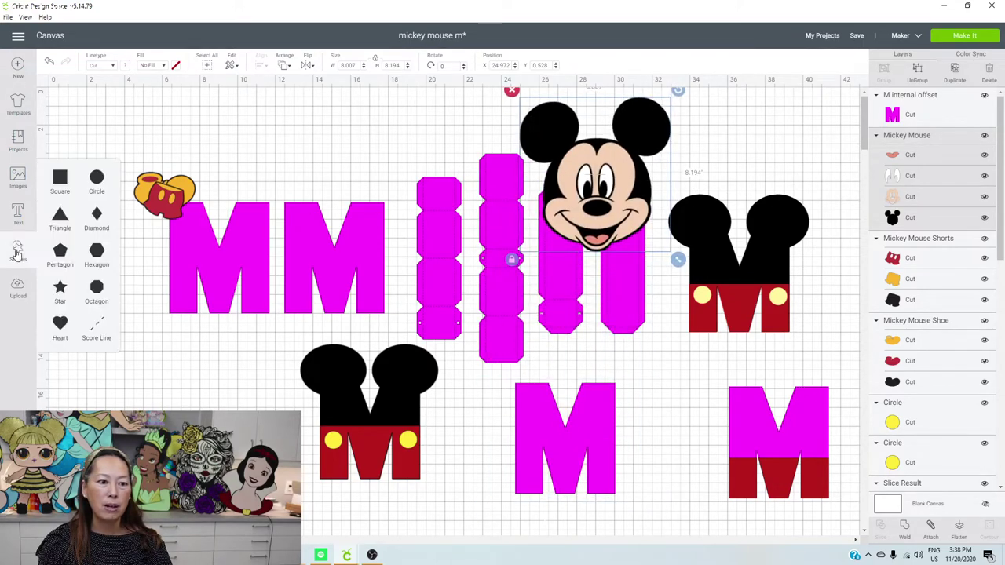
pyautogui.click(97, 180)
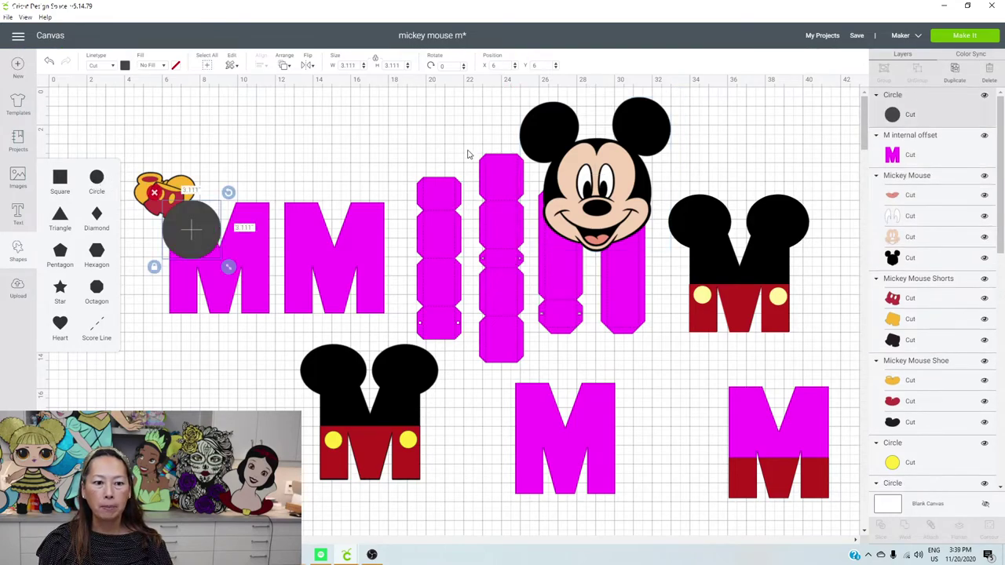
pyautogui.moveTo(598, 206); pyautogui.dragTo(556, 480)
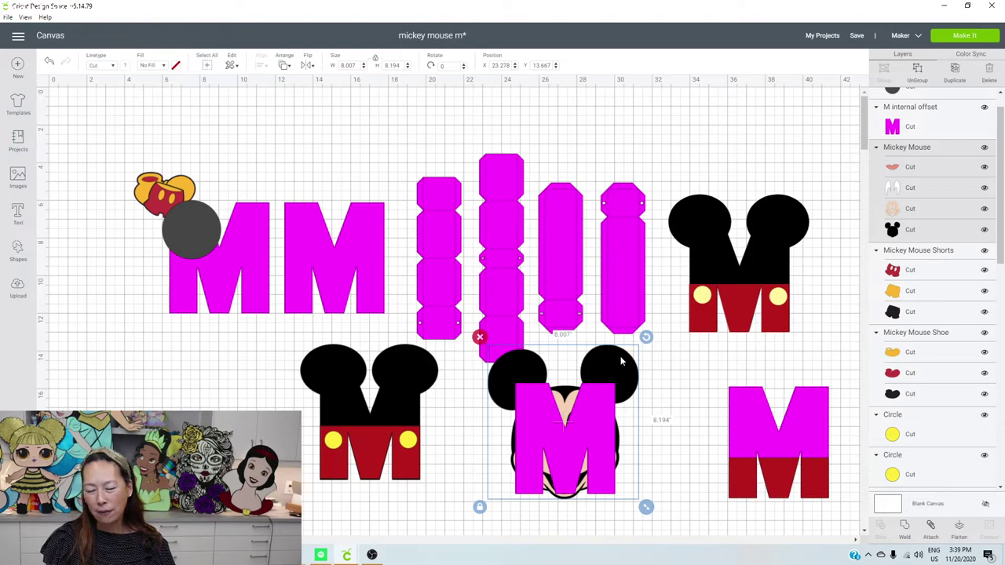
pyautogui.moveTo(646, 337); pyautogui.dragTo(656, 348)
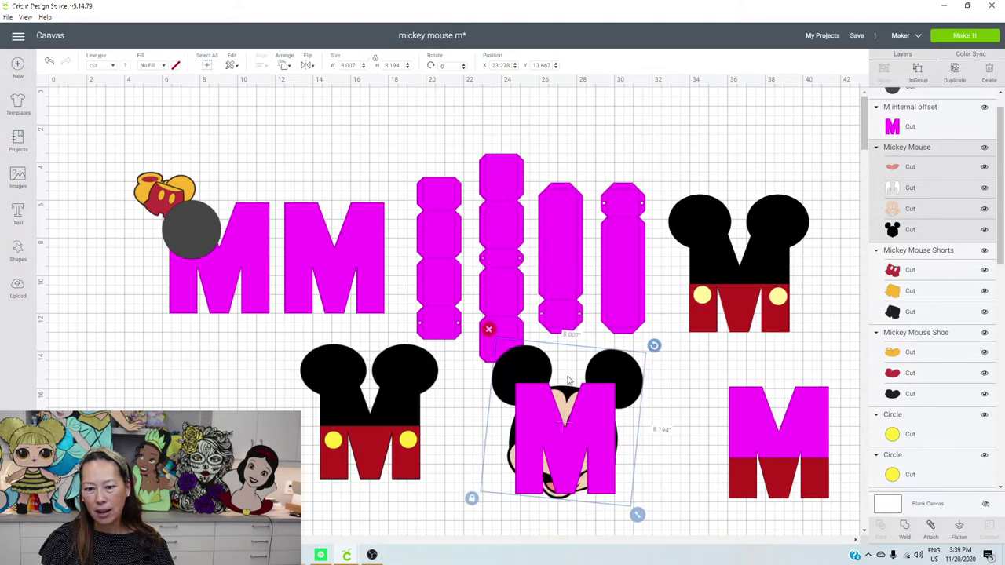
pyautogui.moveTo(652, 338); pyautogui.dragTo(647, 334)
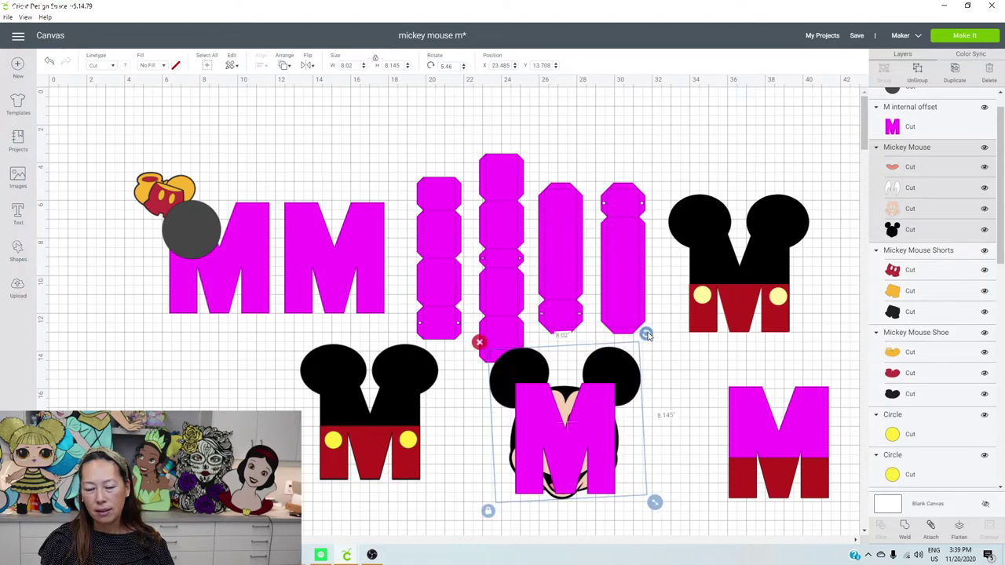
# Size and tilt the grey circle to about 3.1 x 3.15 over the left ear
pyautogui.click(218, 227)
pyautogui.click(204, 228)
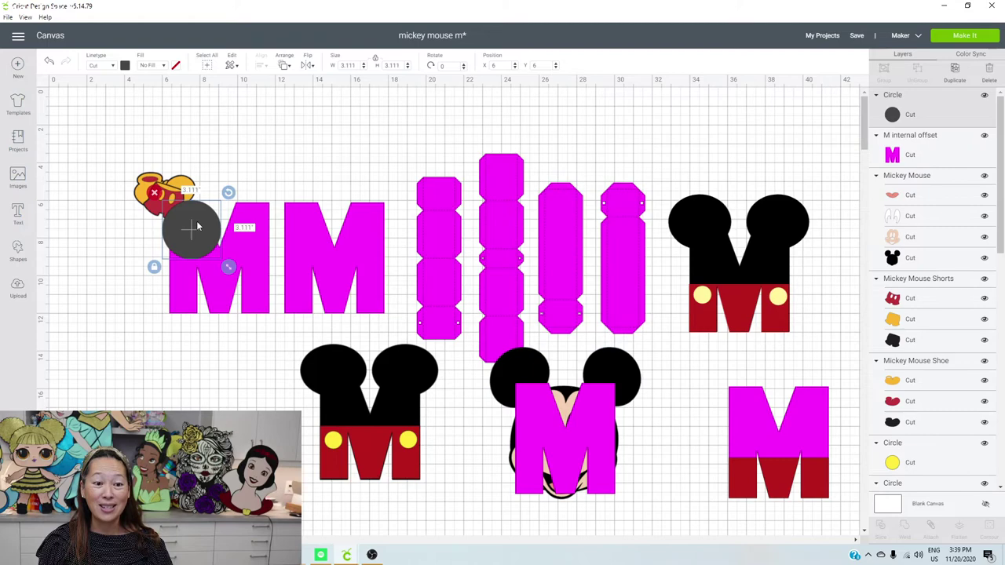
pyautogui.moveTo(193, 224); pyautogui.dragTo(312, 291)
pyautogui.moveTo(422, 331); pyautogui.dragTo(556, 340)
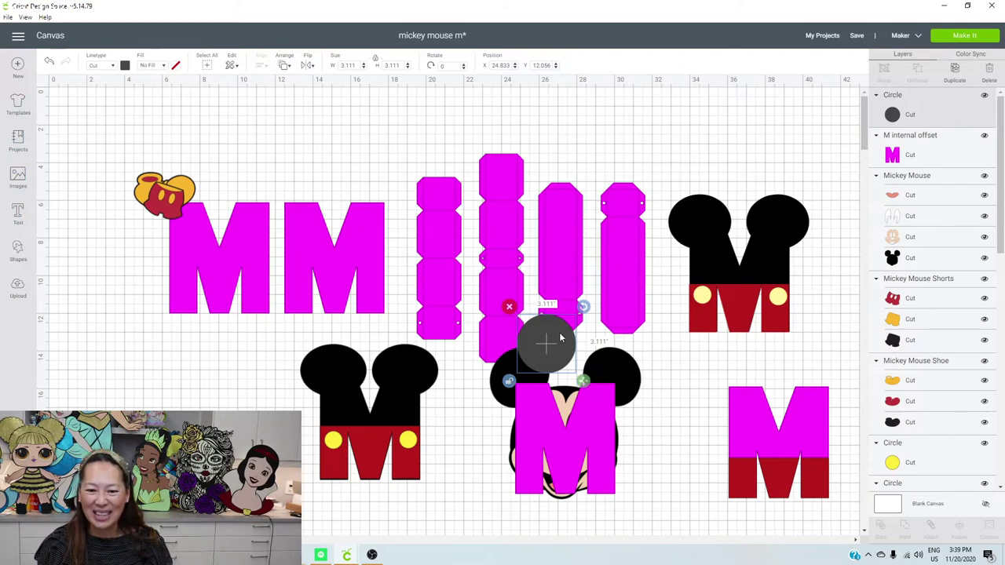
pyautogui.moveTo(560, 339); pyautogui.dragTo(533, 378)
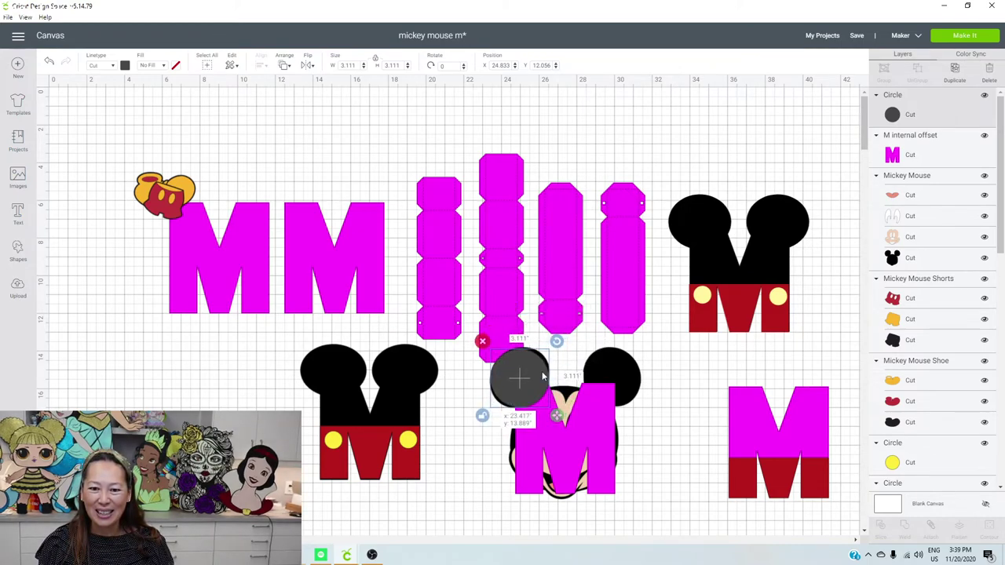
pyautogui.moveTo(557, 413); pyautogui.dragTo(554, 403)
pyautogui.moveTo(508, 375); pyautogui.dragTo(509, 379)
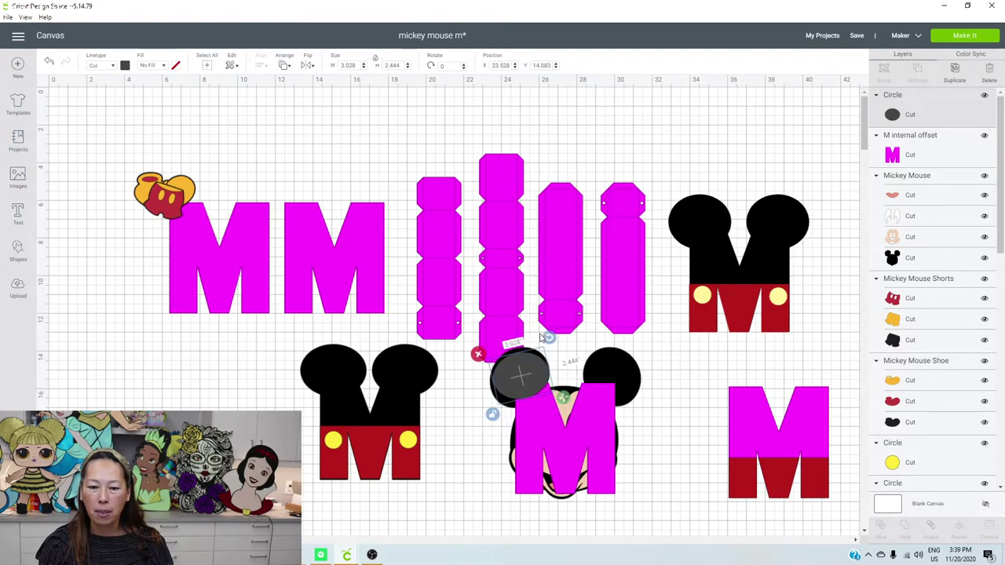
pyautogui.moveTo(542, 336); pyautogui.dragTo(515, 329)
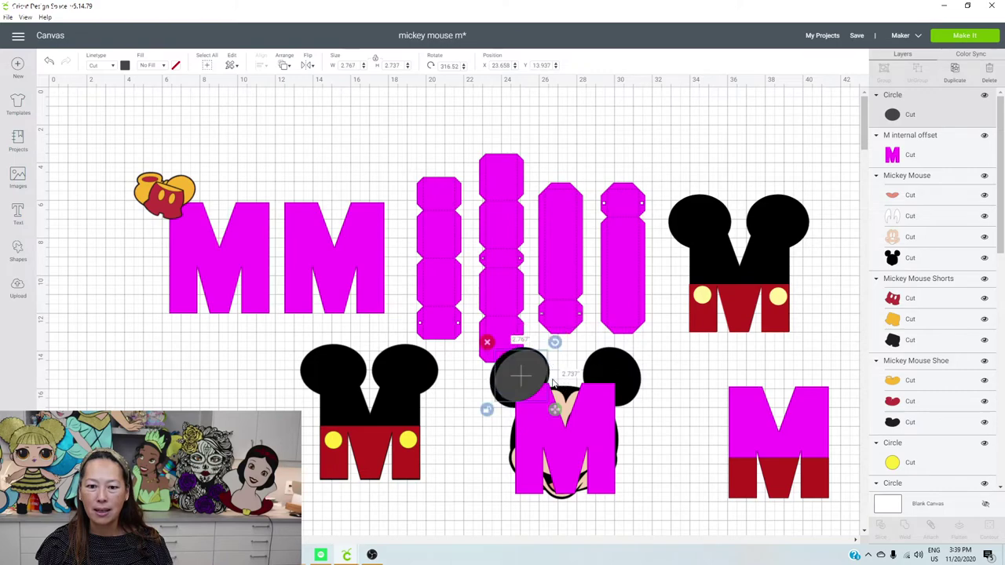
pyautogui.moveTo(556, 414); pyautogui.dragTo(557, 417)
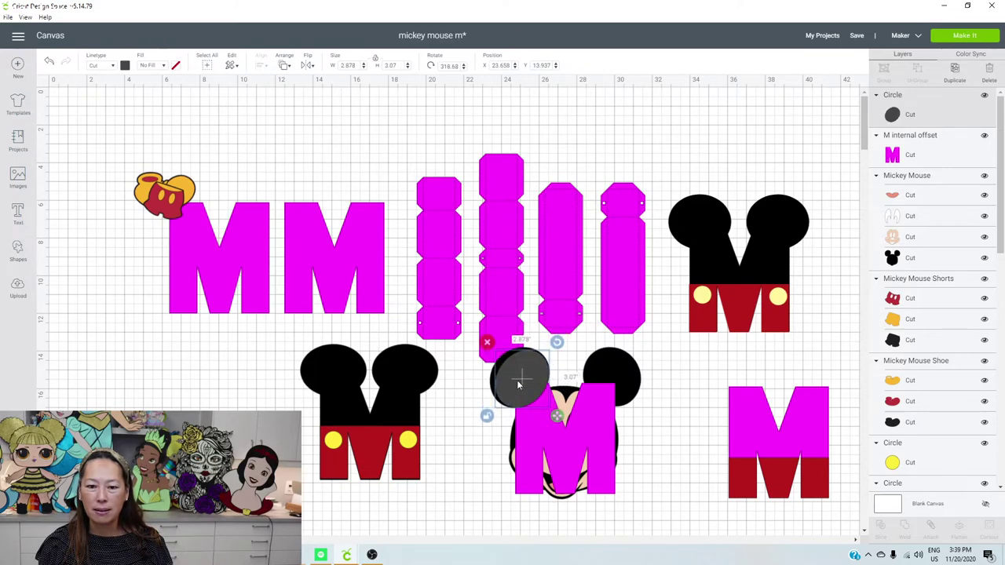
pyautogui.moveTo(517, 384); pyautogui.dragTo(517, 380)
pyautogui.moveTo(556, 414); pyautogui.dragTo(557, 416)
pyautogui.moveTo(526, 379); pyautogui.dragTo(530, 378)
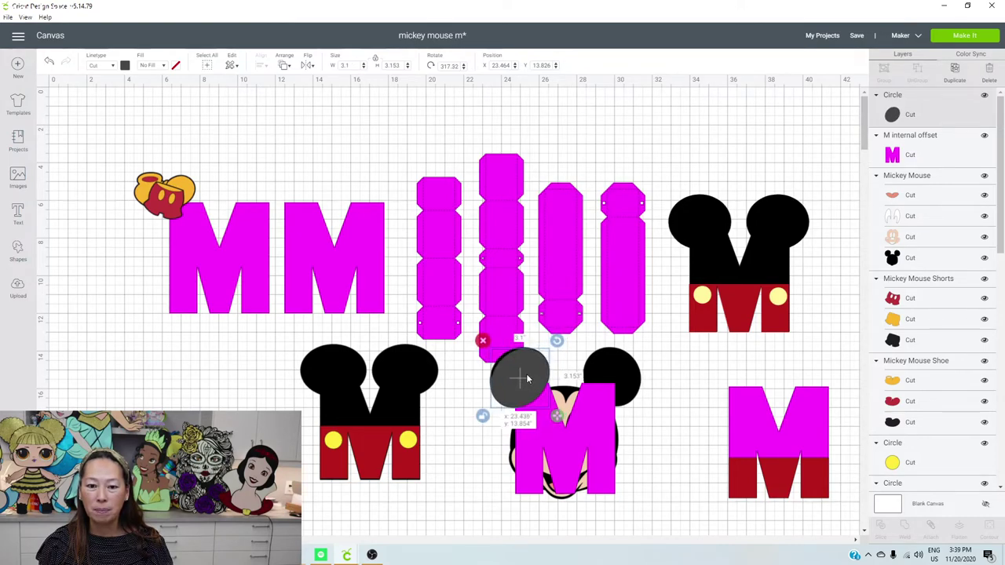
# Duplicate the ear circle onto the right ear and rotate it to match
pyautogui.click(948, 76)
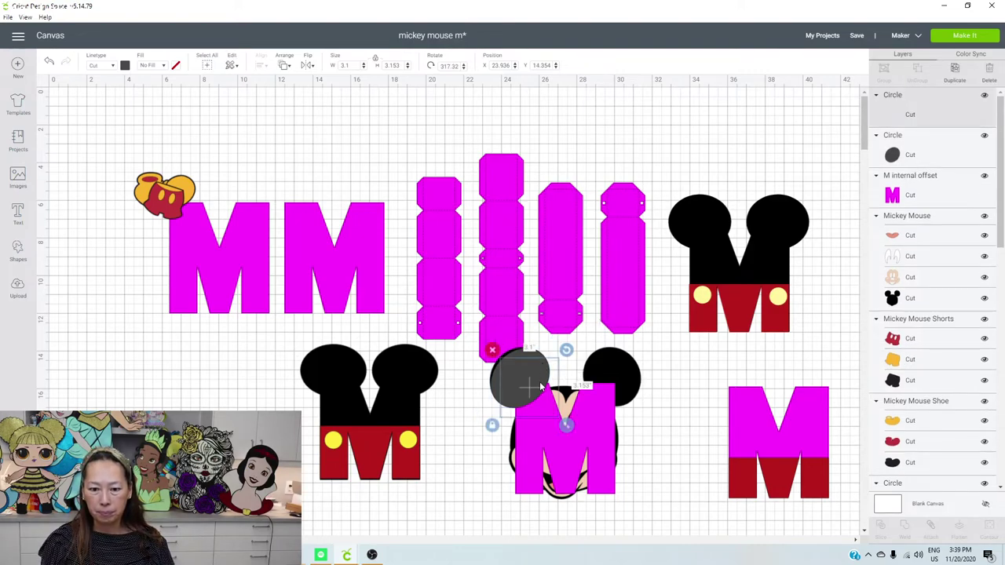
pyautogui.moveTo(540, 386); pyautogui.dragTo(629, 386)
pyautogui.moveTo(654, 350); pyautogui.dragTo(619, 383)
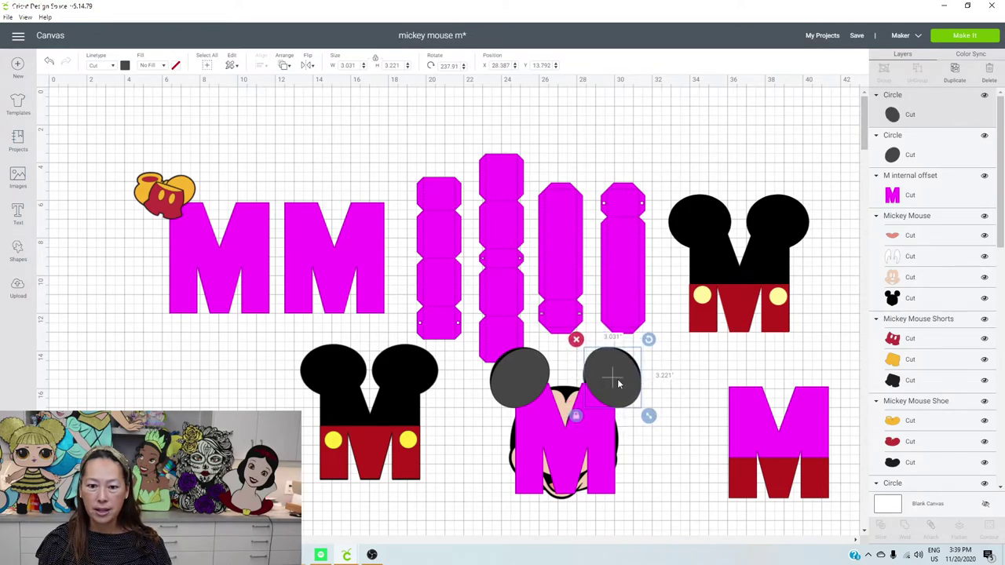
# Weld both ear circles with the middle M and color the result black
pyautogui.keyDown('shift'); pyautogui.click(515, 366); pyautogui.keyUp('shift')
pyautogui.keyDown('shift'); pyautogui.click(515, 367); pyautogui.keyUp('shift')
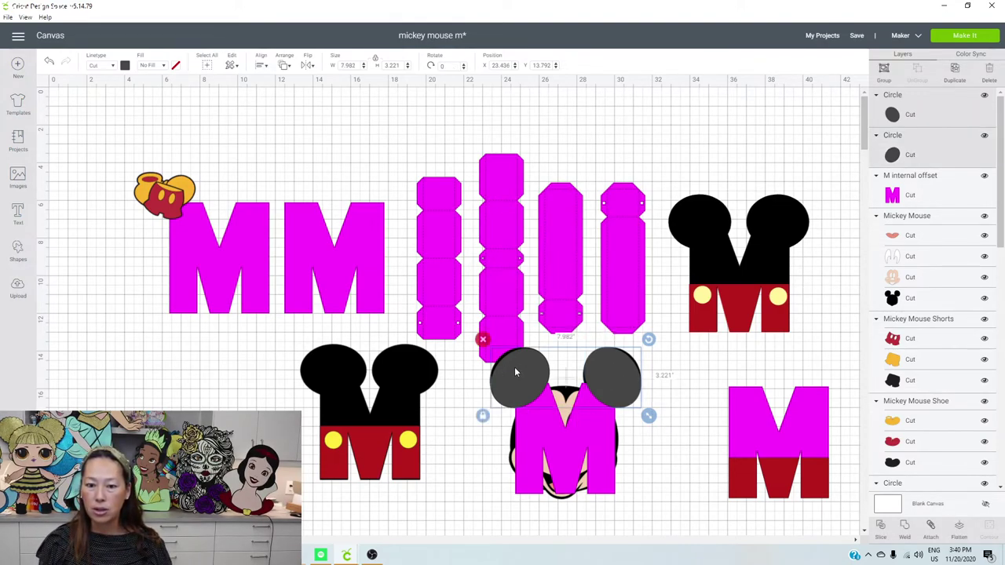
pyautogui.keyDown('shift'); pyautogui.click(605, 458); pyautogui.keyUp('shift')
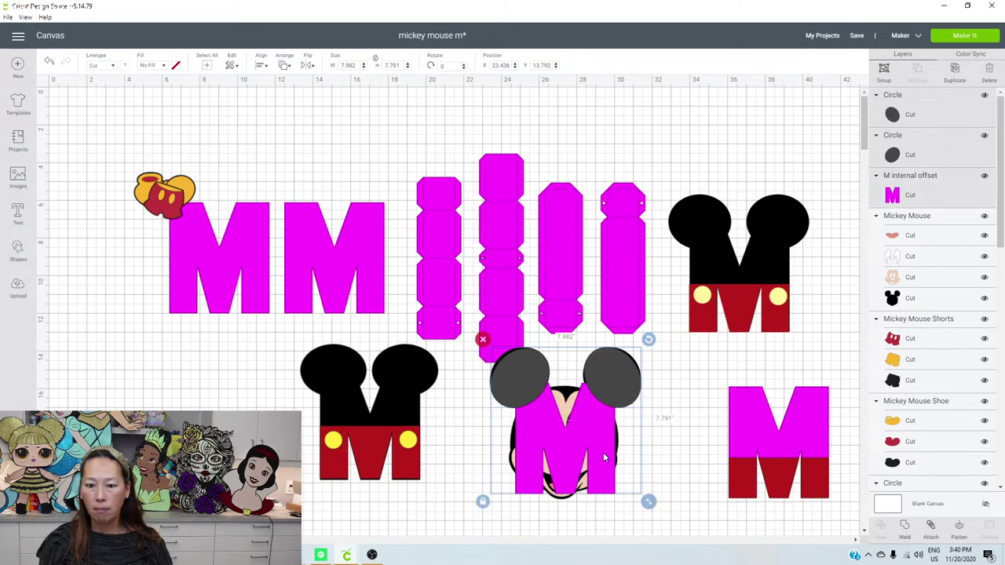
pyautogui.click(905, 530)
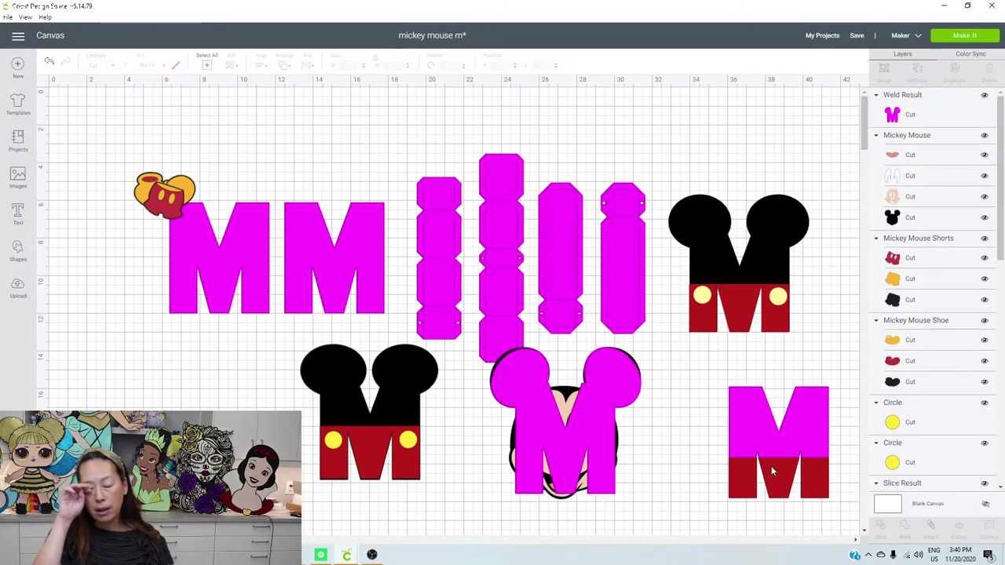
pyautogui.click(550, 402)
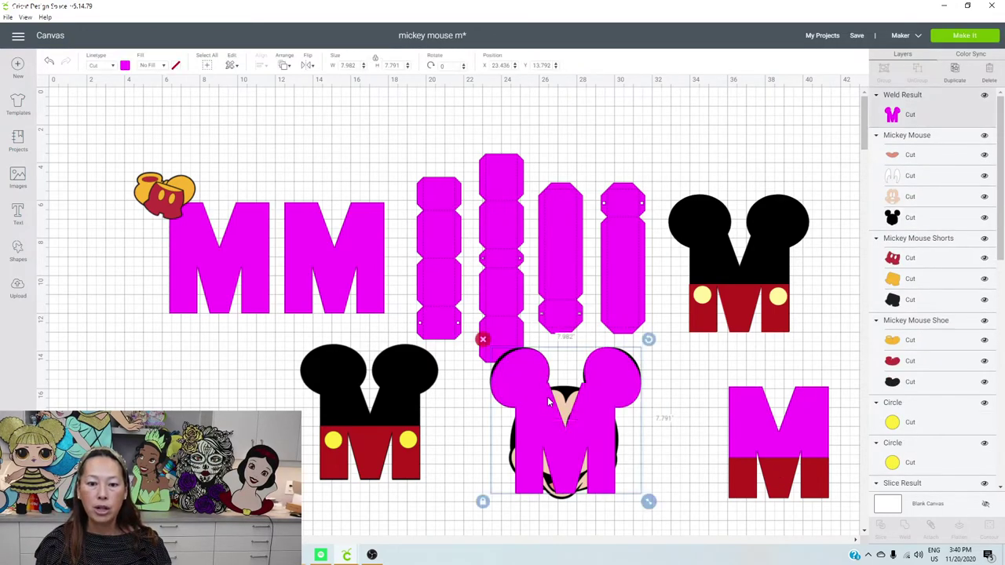
pyautogui.click(125, 66)
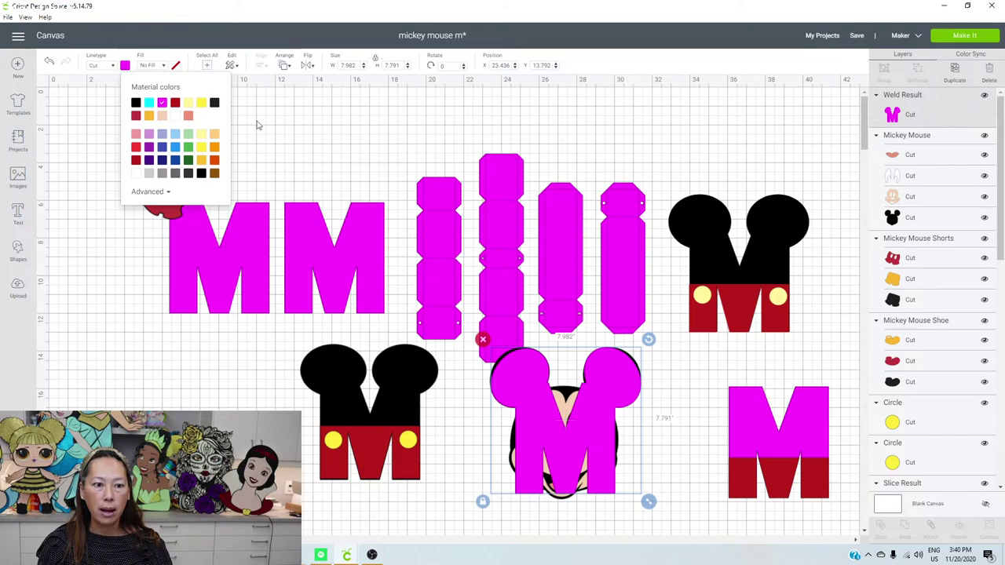
pyautogui.click(136, 103)
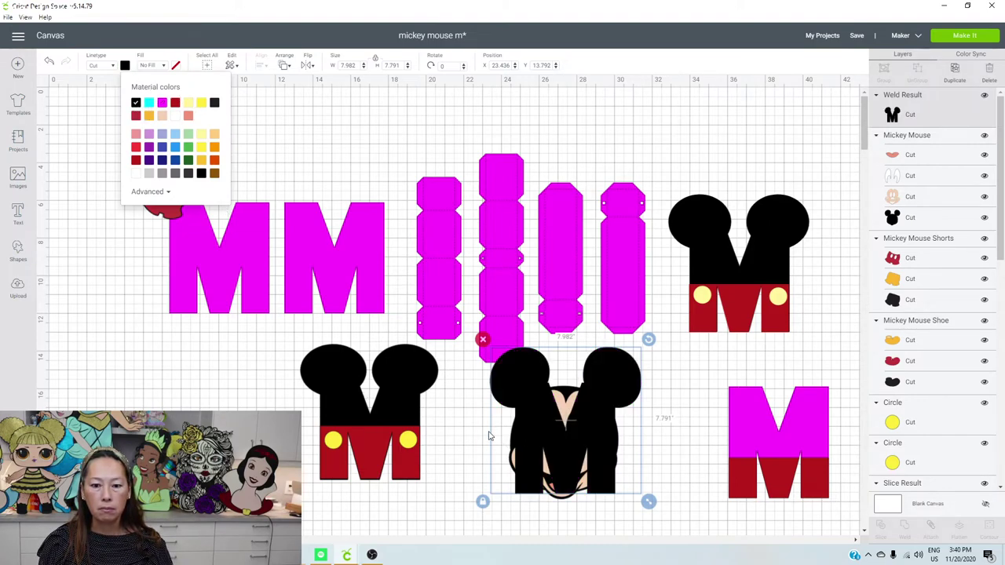
# Delete the Mickey face image and return the black eared M to place
pyautogui.moveTo(488, 436); pyautogui.dragTo(440, 431)
pyautogui.click(607, 455)
pyautogui.click(609, 449)
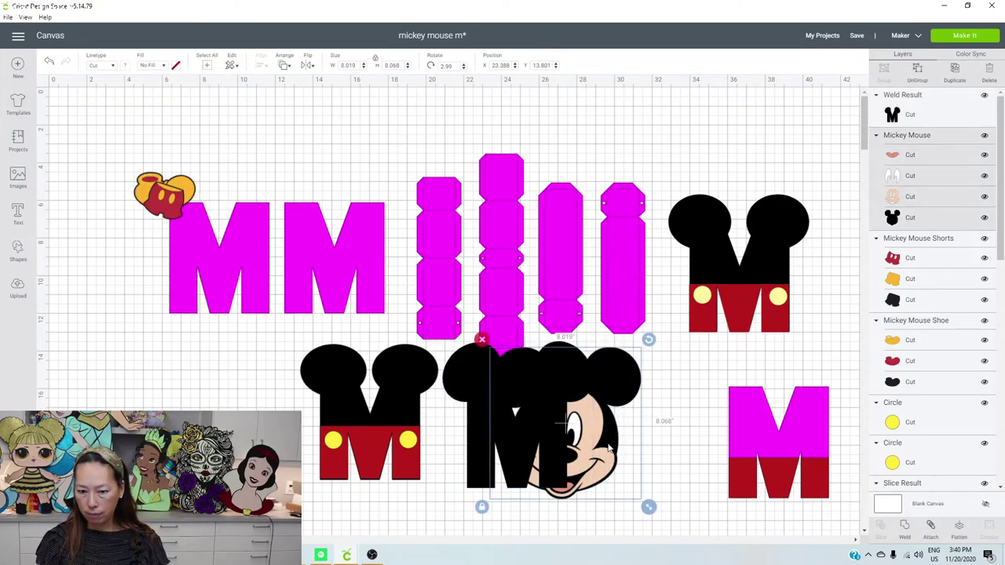
pyautogui.press('Delete')
pyautogui.moveTo(552, 431); pyautogui.dragTo(586, 431)
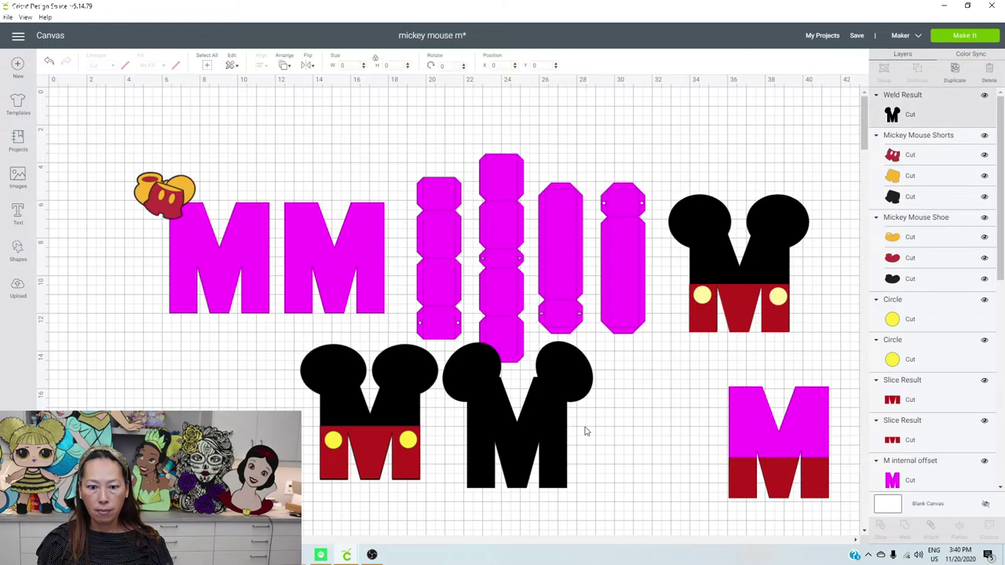
# Copy the red shorts M onto the middle black eared M
pyautogui.click(357, 442)
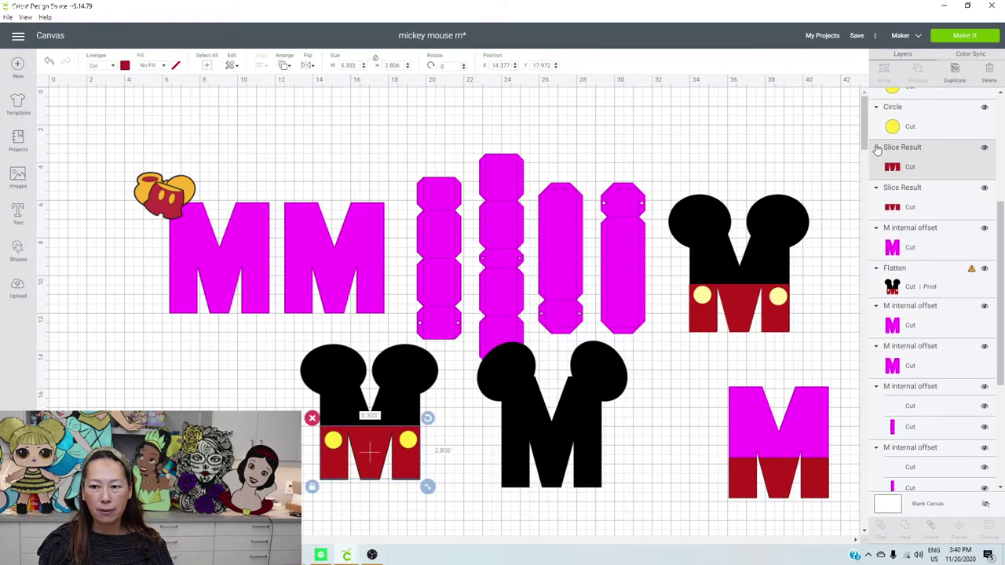
pyautogui.click(957, 73)
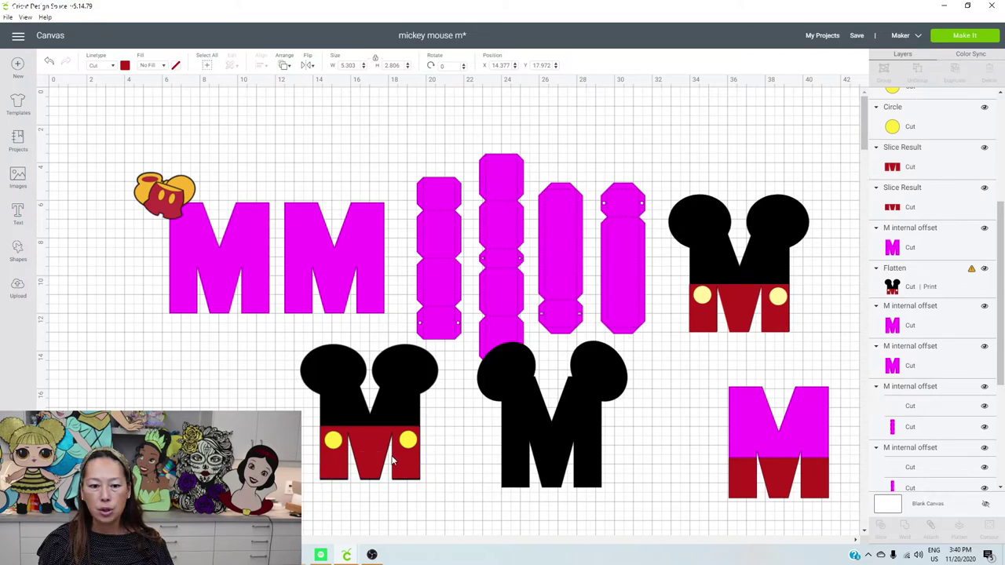
pyautogui.moveTo(385, 461); pyautogui.dragTo(560, 461)
pyautogui.click(168, 205)
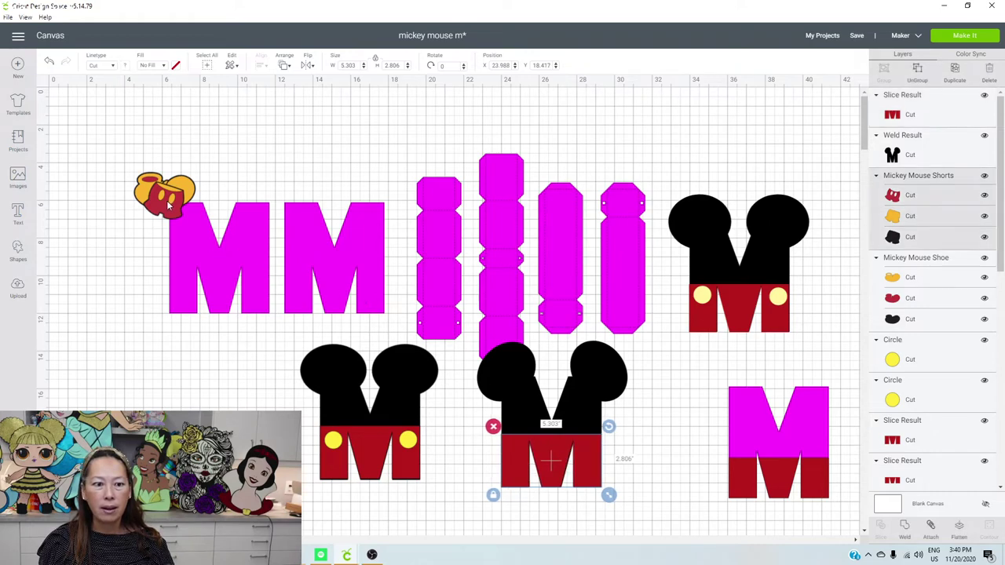
# Move both yellow buttons onto the middle M, bring them to front, and stretch them into ovals
pyautogui.click(414, 445)
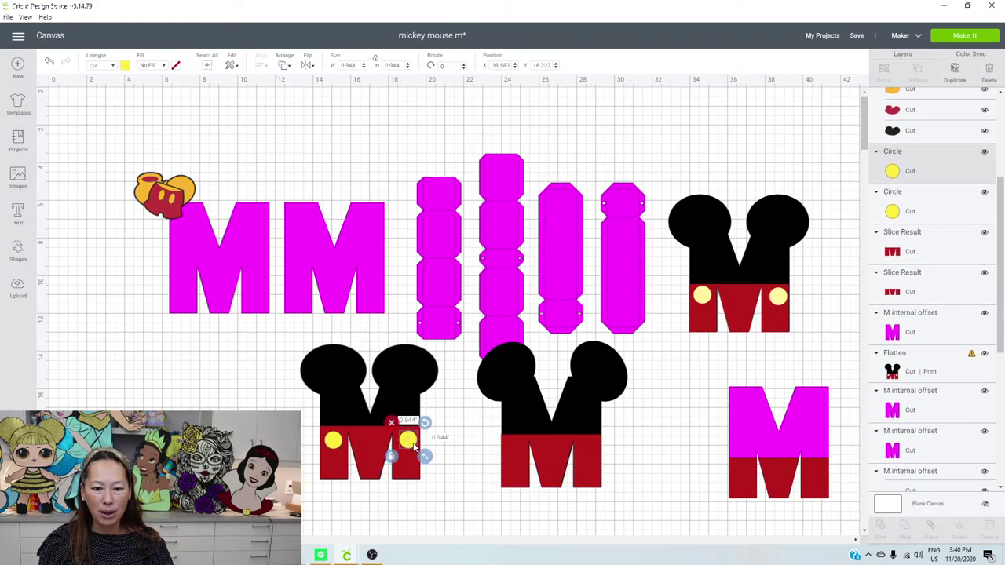
pyautogui.keyDown('shift'); pyautogui.click(339, 444); pyautogui.keyUp('shift')
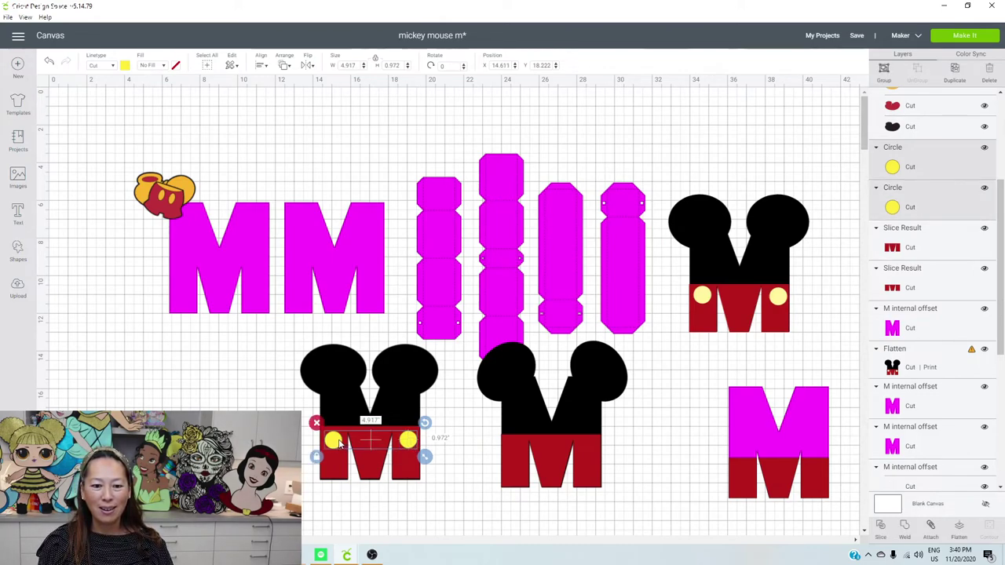
pyautogui.moveTo(339, 444); pyautogui.dragTo(518, 454)
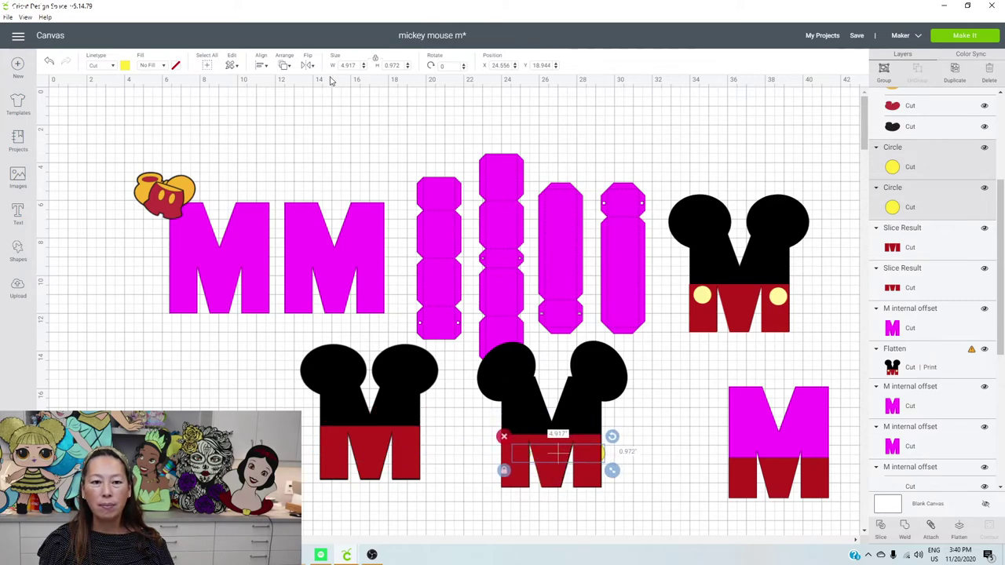
pyautogui.click(286, 67)
pyautogui.click(308, 127)
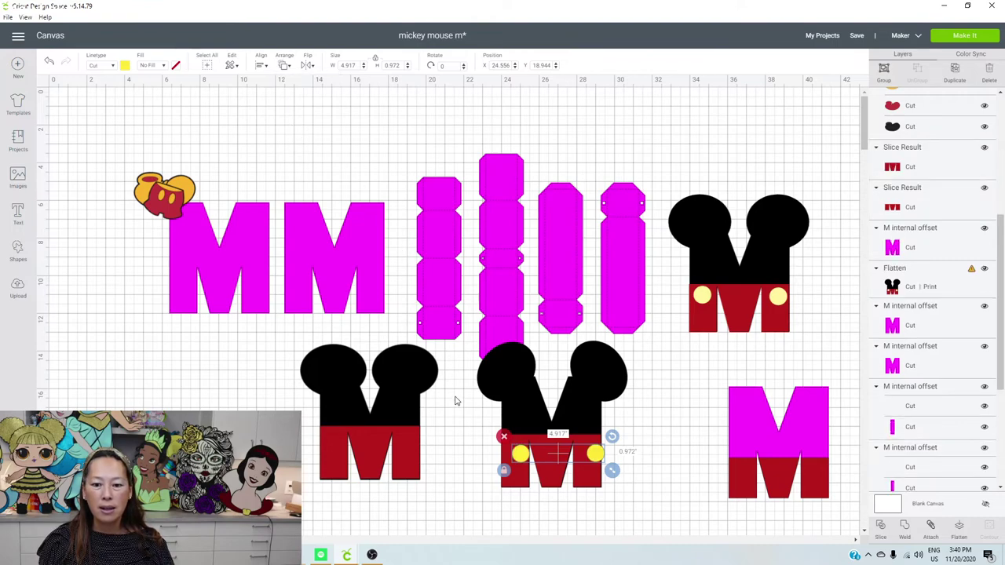
pyautogui.click(504, 472)
pyautogui.moveTo(611, 470); pyautogui.dragTo(590, 465)
pyautogui.click(675, 432)
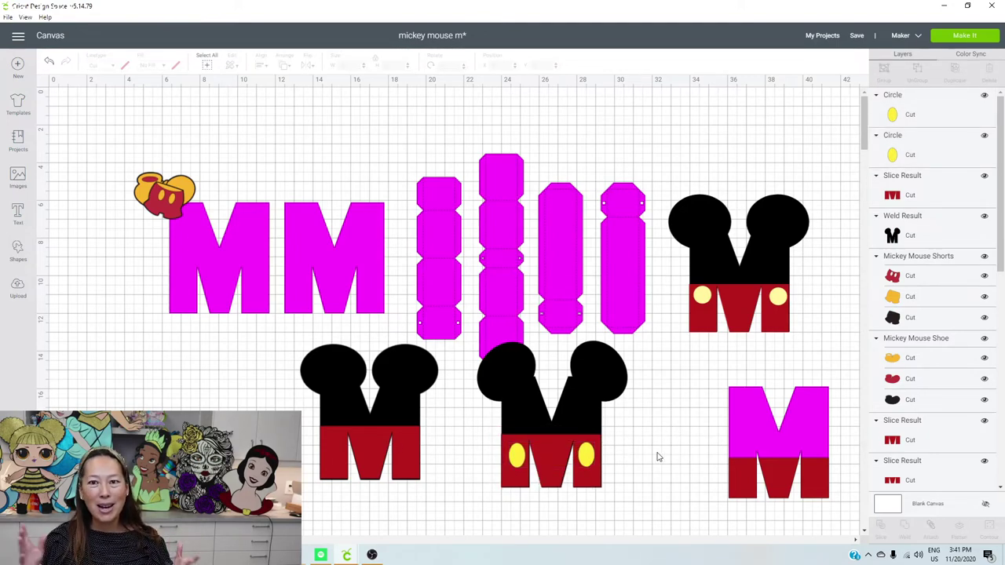
# Pull the shoe out, try it at 2.4 x 1.47 on the lower-left M, then delete it
pyautogui.moveTo(186, 189); pyautogui.dragTo(263, 165)
pyautogui.moveTo(351, 225); pyautogui.dragTo(452, 434)
pyautogui.moveTo(456, 488); pyautogui.dragTo(408, 485)
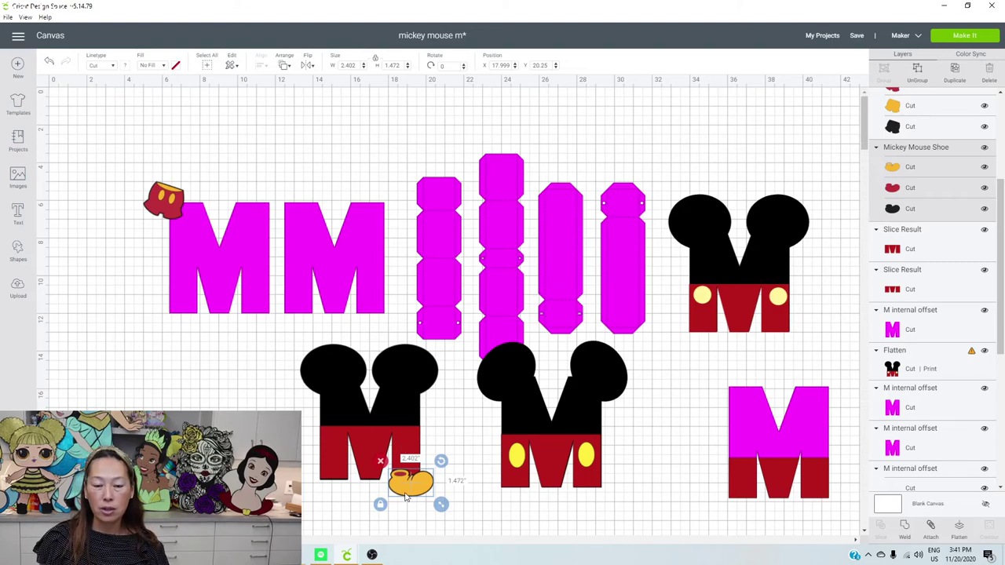
pyautogui.press('Delete')
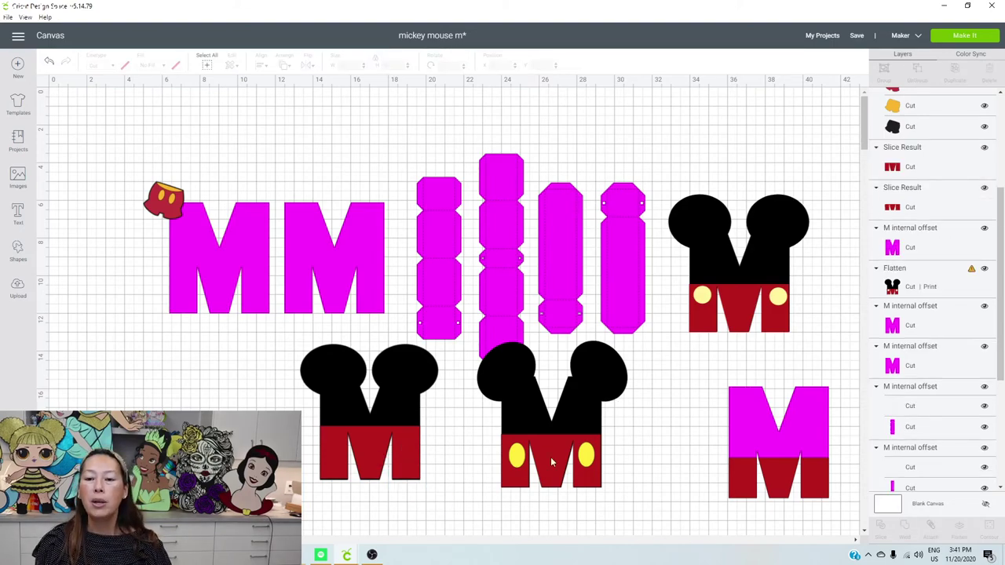
# Rotate the Mickey shorts graphic upright to 341.58° and open the taskbar clock flyout
pyautogui.click(162, 197)
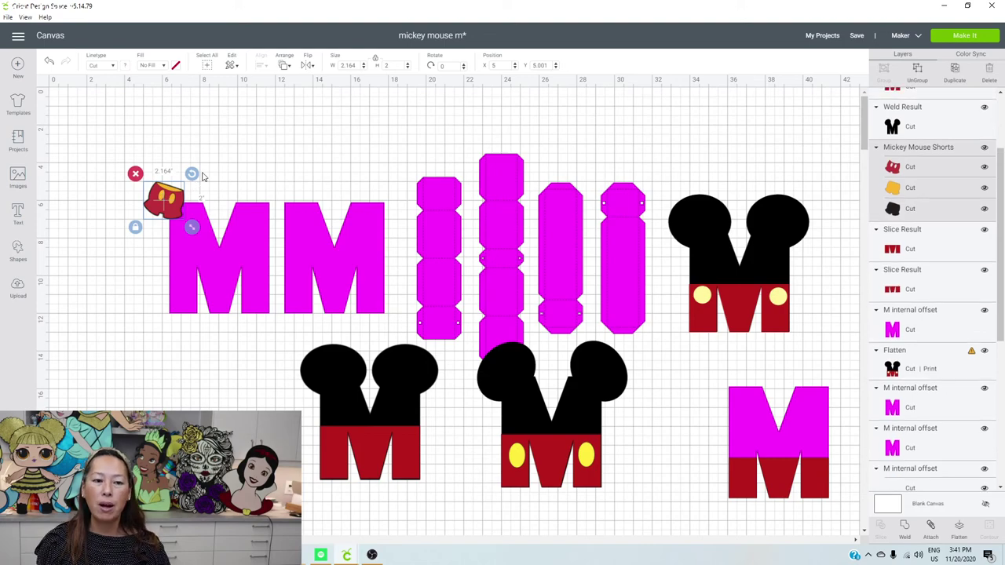
pyautogui.moveTo(182, 145); pyautogui.dragTo(177, 202)
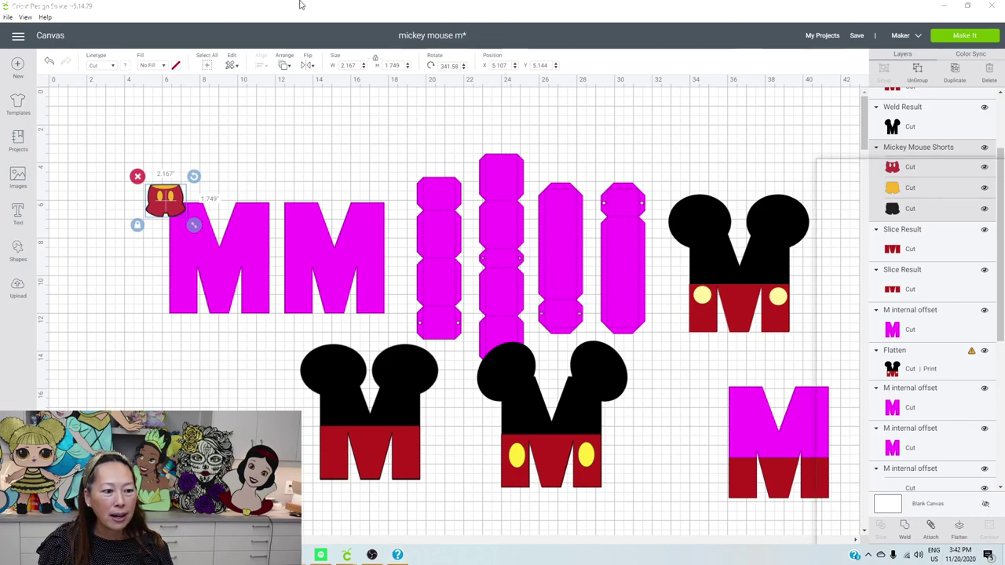
pyautogui.click(959, 555)
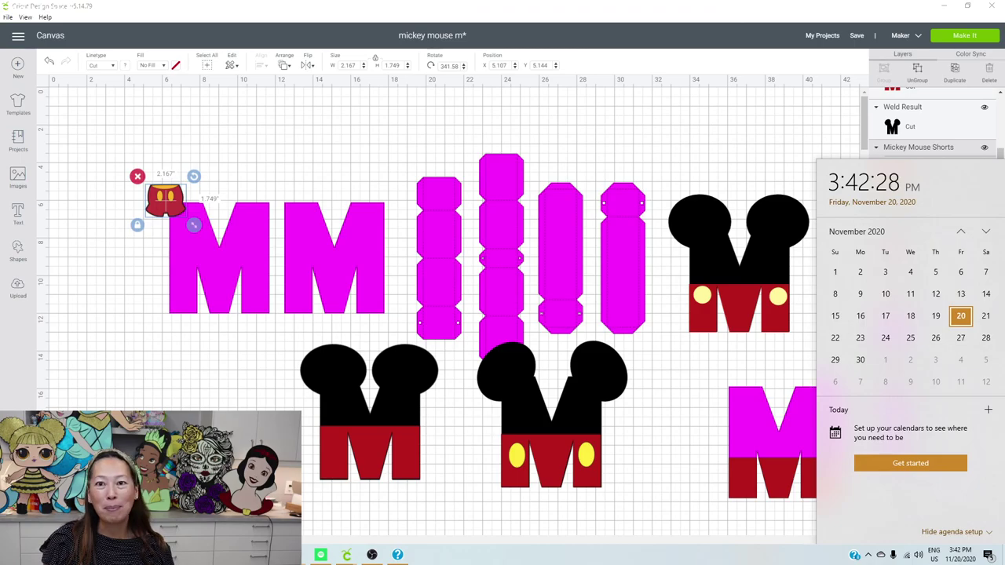